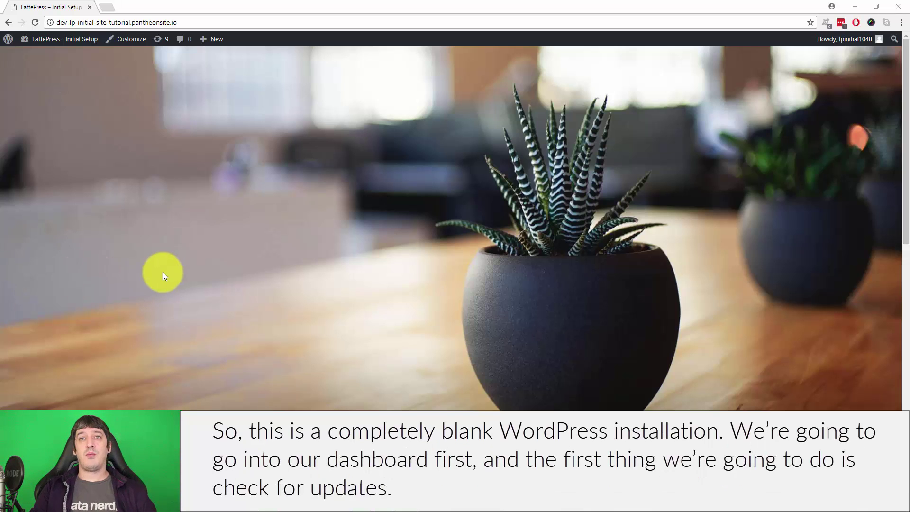
Step: Open the site's dashboard and update the Akismet plugin from the WordPress updates page
{"action": "left_click", "coordinate": [49, 55]}
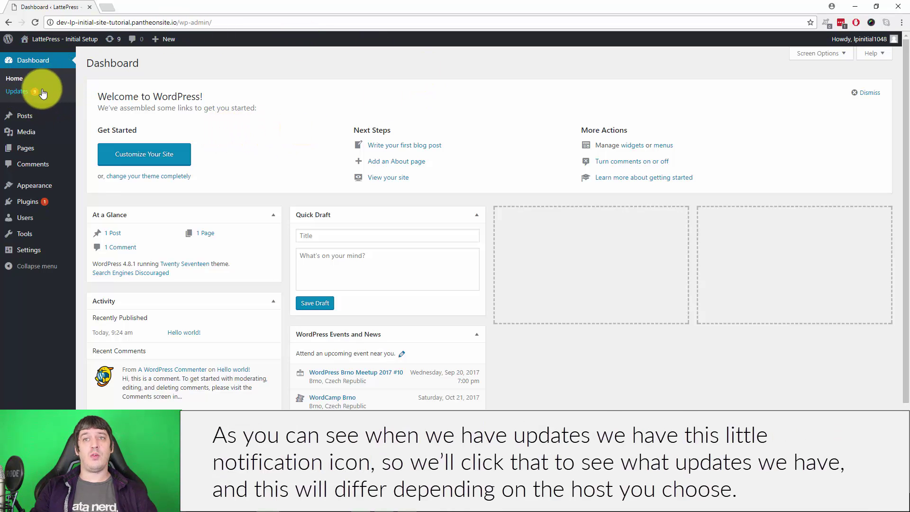
{"action": "left_click", "coordinate": [18, 92]}
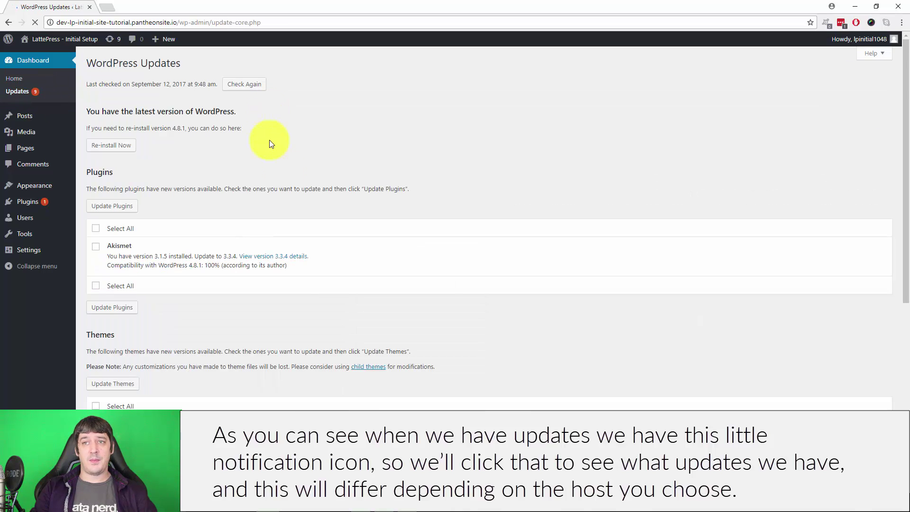
{"action": "scroll", "coordinate": [439, 188], "scroll_direction": "down", "scroll_amount": 2}
{"action": "scroll", "coordinate": [439, 188], "scroll_direction": "down", "scroll_amount": 1}
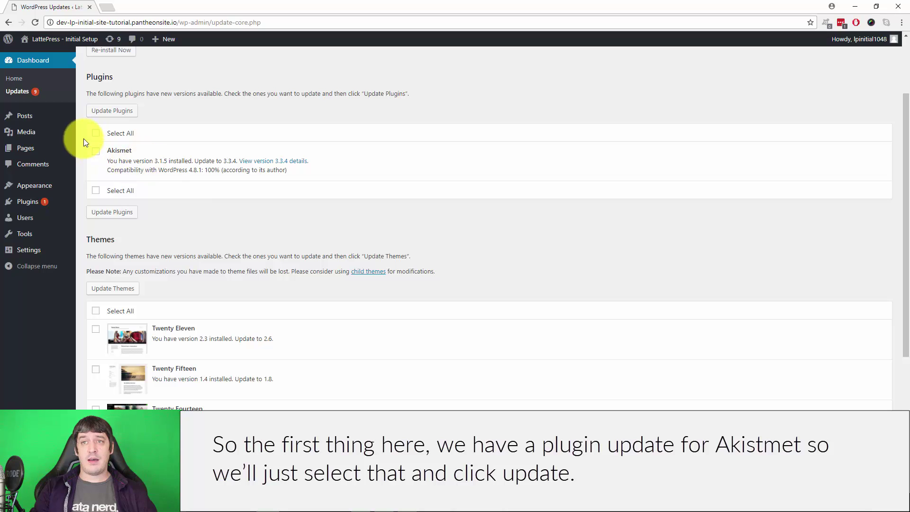
{"action": "left_click", "coordinate": [96, 133]}
{"action": "left_click", "coordinate": [112, 215]}
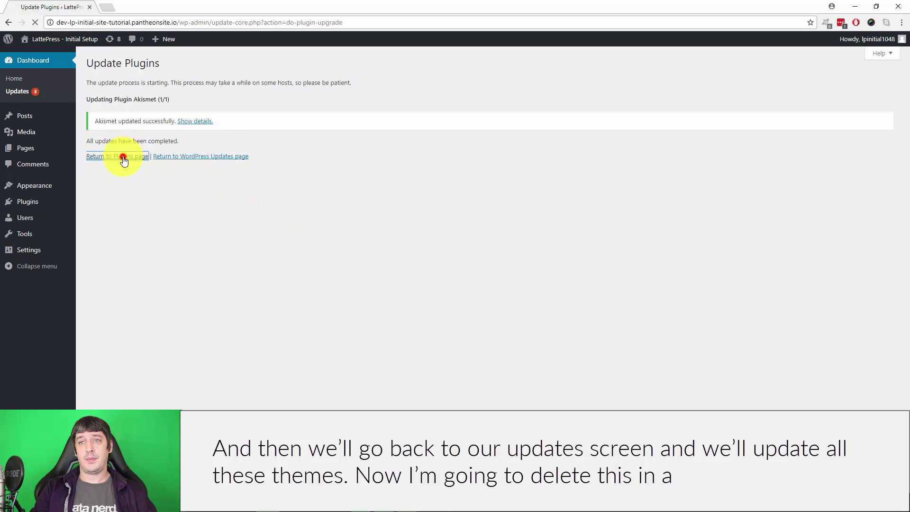
Step: Update all themes that have new versions available, then recheck the WordPress updates page
{"action": "left_click", "coordinate": [119, 156]}
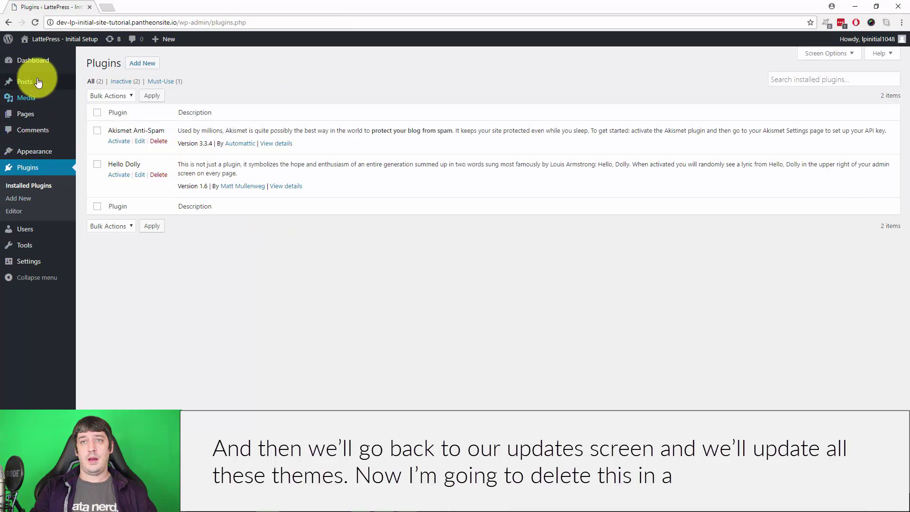
{"action": "mouse_move", "coordinate": [43, 62]}
{"action": "left_click", "coordinate": [100, 74]}
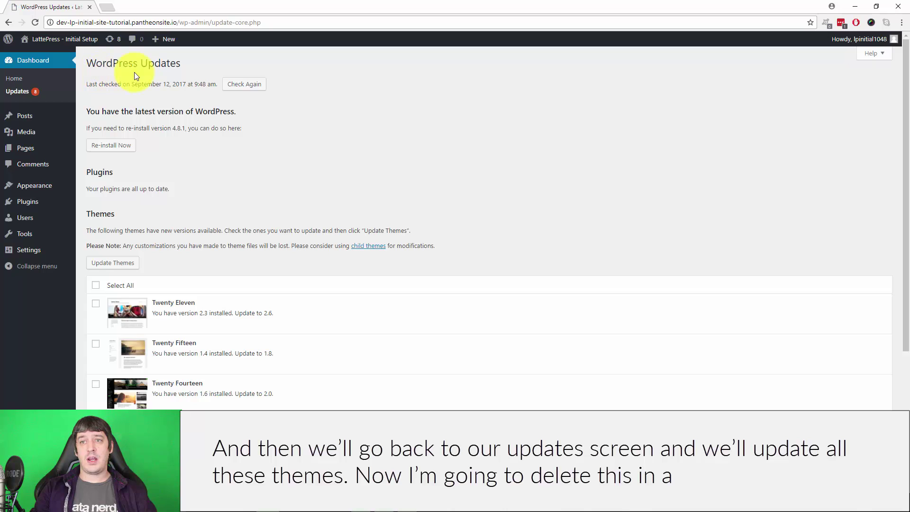
{"action": "scroll", "coordinate": [297, 174], "scroll_direction": "down", "scroll_amount": 4}
{"action": "left_click", "coordinate": [95, 87]}
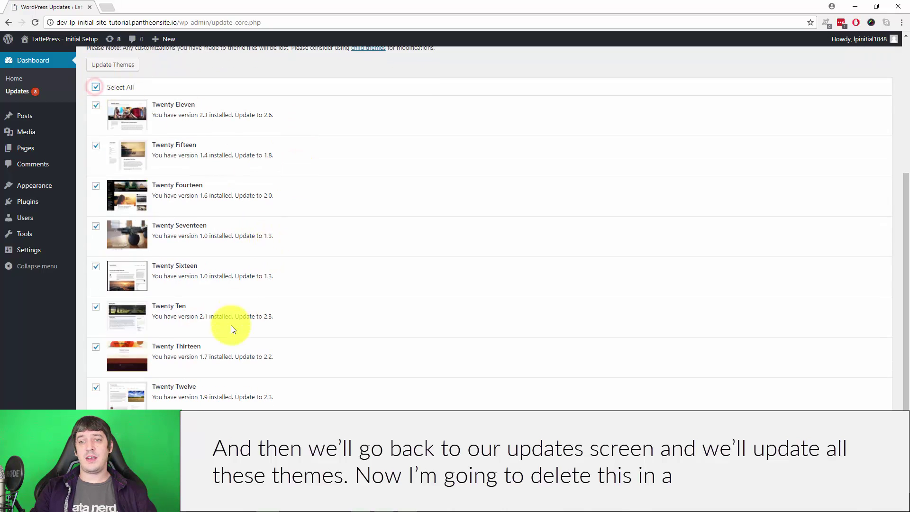
{"action": "left_click", "coordinate": [112, 450]}
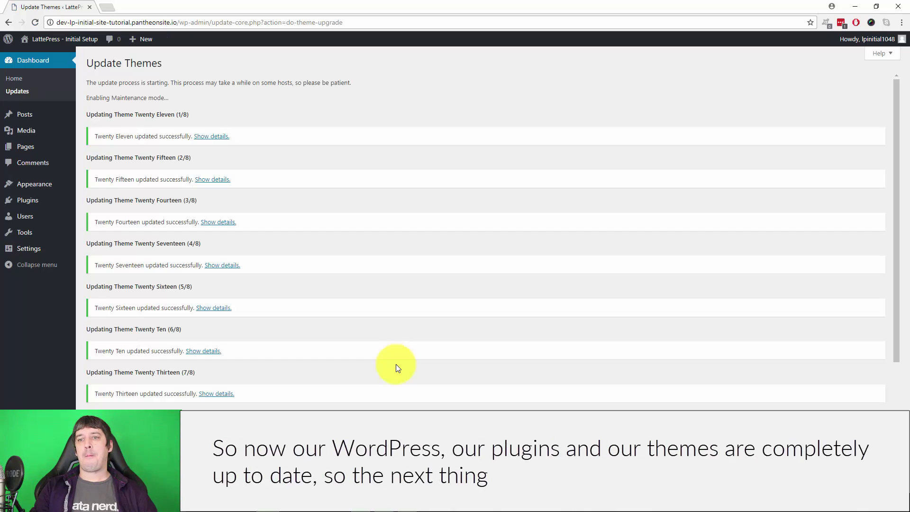
{"action": "left_click", "coordinate": [17, 91]}
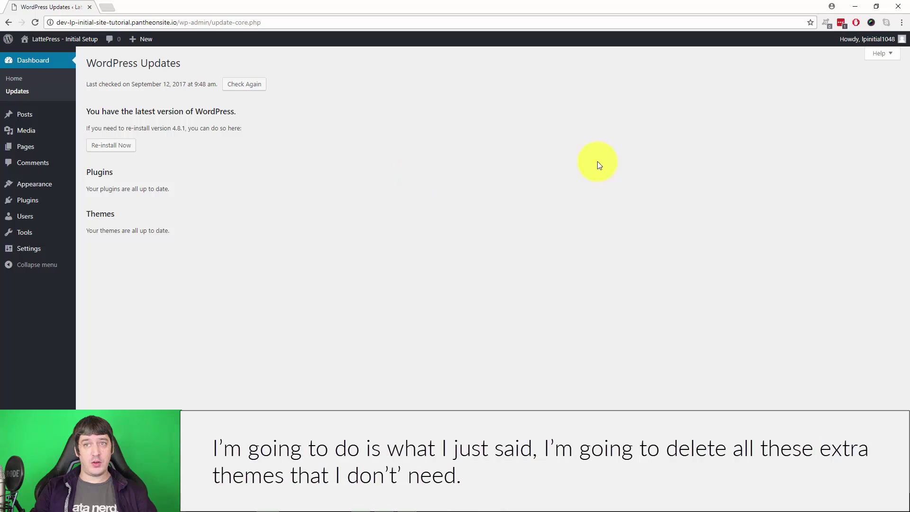
Step: Delete the Twenty Eleven and Twenty Fifteen themes from the installed themes
{"action": "mouse_move", "coordinate": [34, 184]}
{"action": "left_click", "coordinate": [91, 186]}
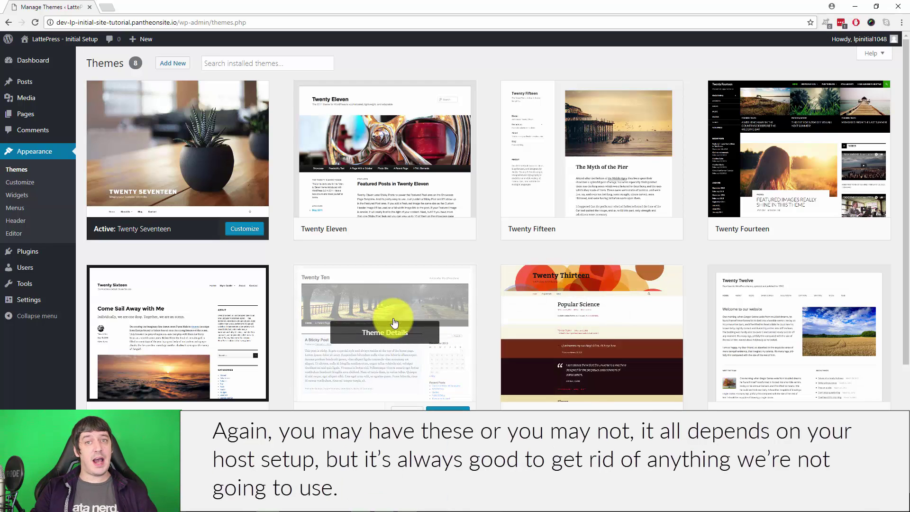
{"action": "left_click", "coordinate": [407, 179]}
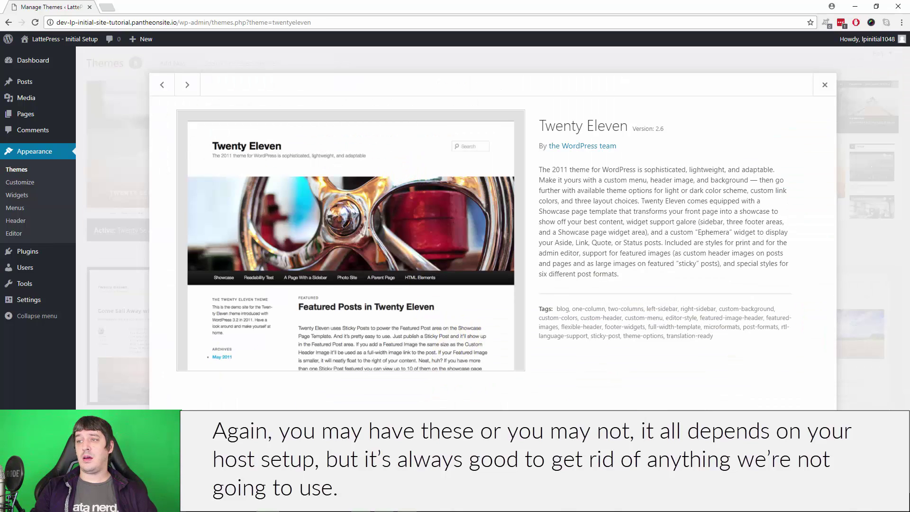
{"action": "left_click", "coordinate": [751, 401]}
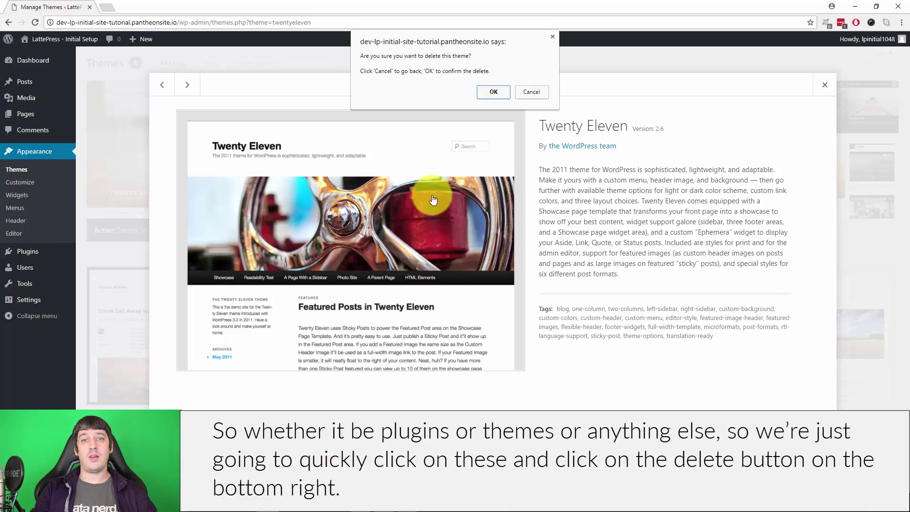
{"action": "left_click", "coordinate": [482, 97]}
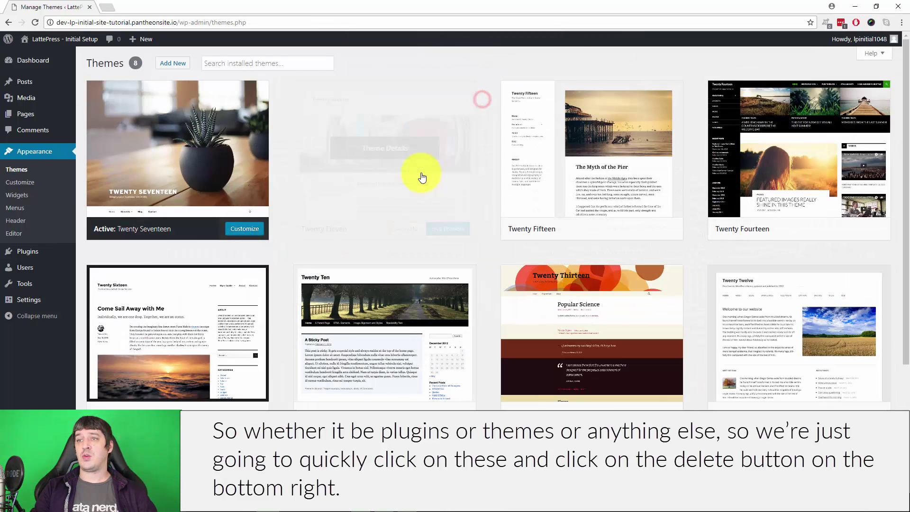
{"action": "left_click", "coordinate": [405, 143]}
{"action": "left_click", "coordinate": [752, 401]}
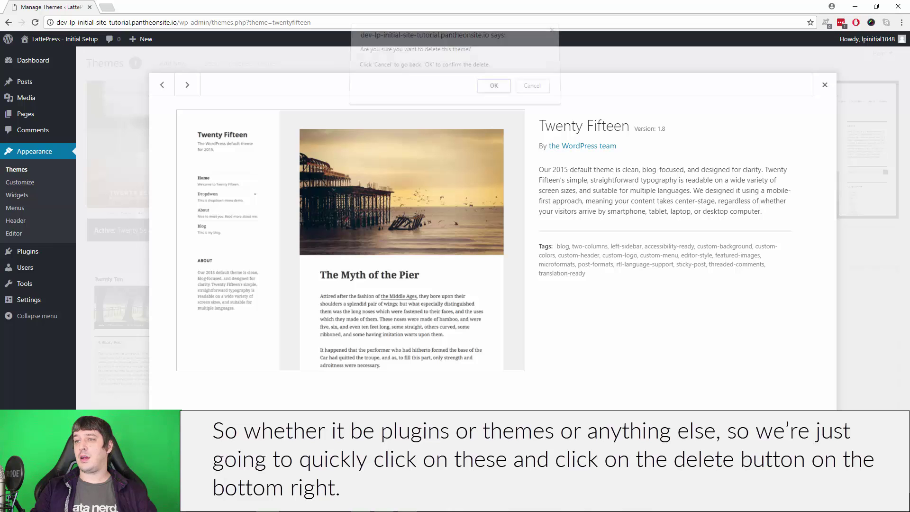
{"action": "left_click", "coordinate": [486, 90]}
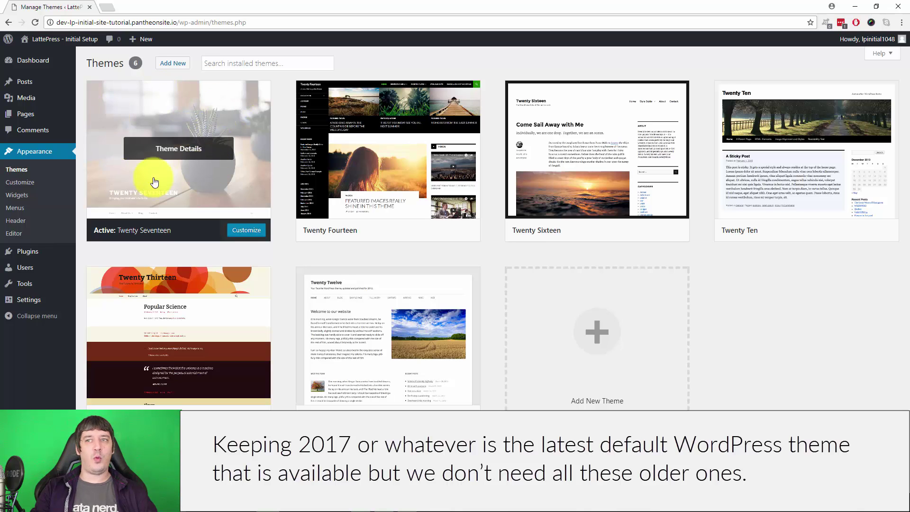
Step: Delete the Twenty Fourteen and Twenty Sixteen themes from the installed themes
{"action": "left_click", "coordinate": [378, 153]}
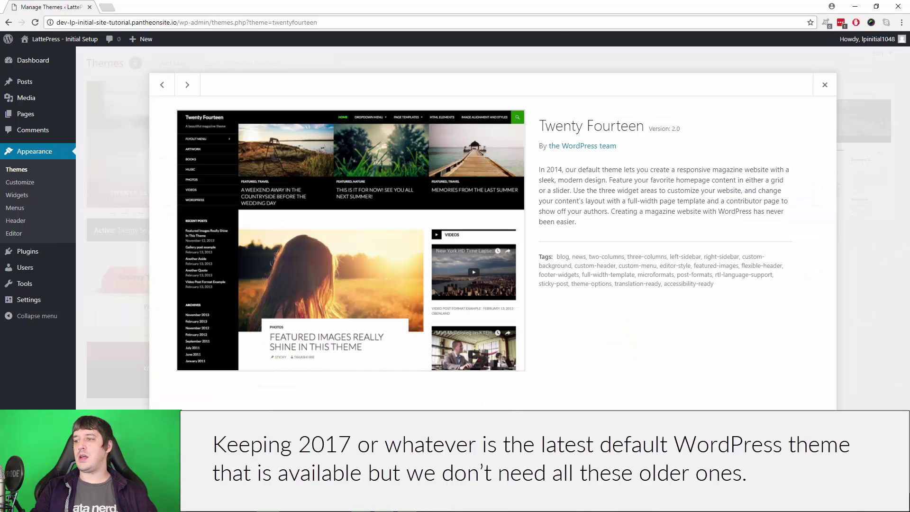
{"action": "left_click", "coordinate": [815, 484]}
{"action": "left_click", "coordinate": [489, 88]}
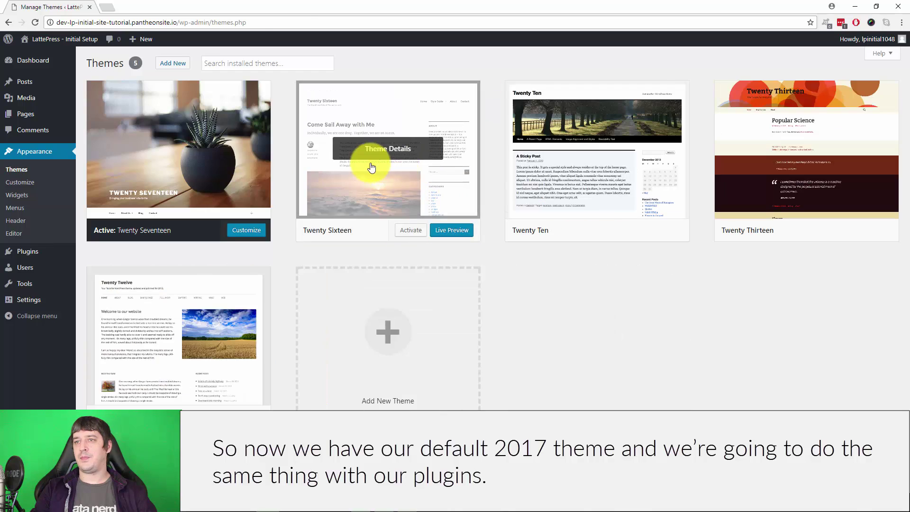
{"action": "left_click", "coordinate": [371, 167]}
{"action": "left_click", "coordinate": [815, 483]}
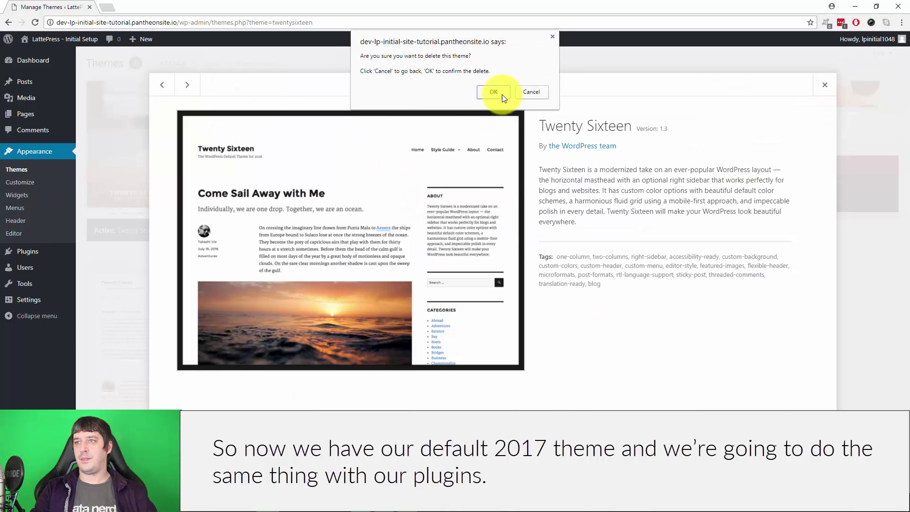
{"action": "left_click", "coordinate": [494, 92]}
Step: Delete the Twenty Ten and Twenty Thirteen themes from the installed themes
{"action": "left_click", "coordinate": [379, 161]}
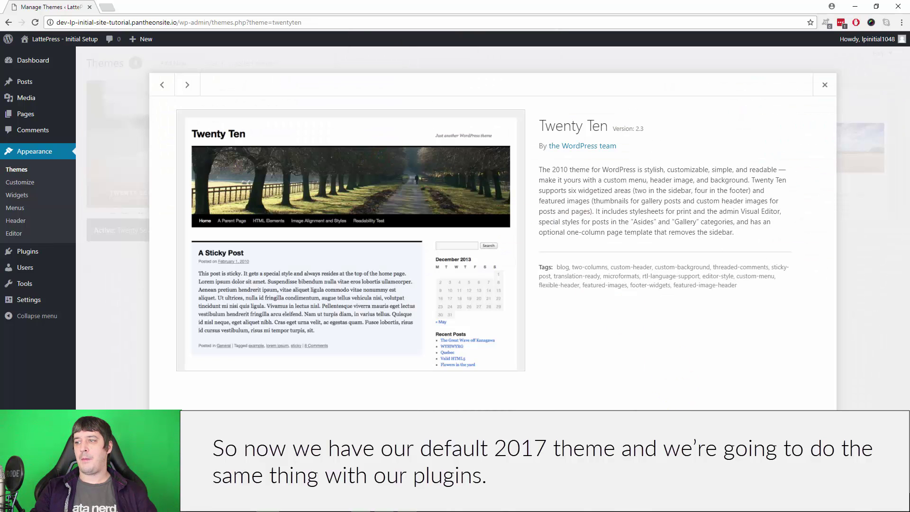
{"action": "left_click", "coordinate": [815, 484]}
{"action": "left_click", "coordinate": [491, 90]}
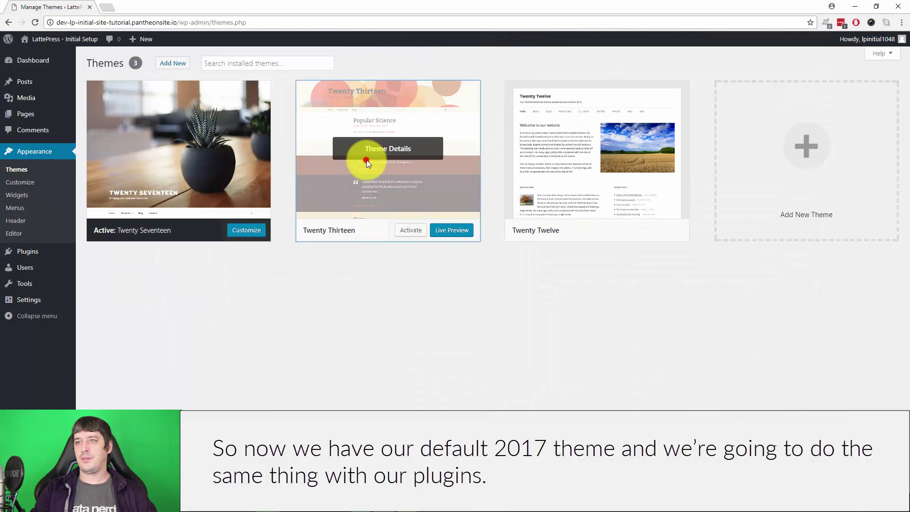
{"action": "left_click", "coordinate": [366, 160]}
{"action": "left_click", "coordinate": [752, 400]}
{"action": "left_click", "coordinate": [498, 91]}
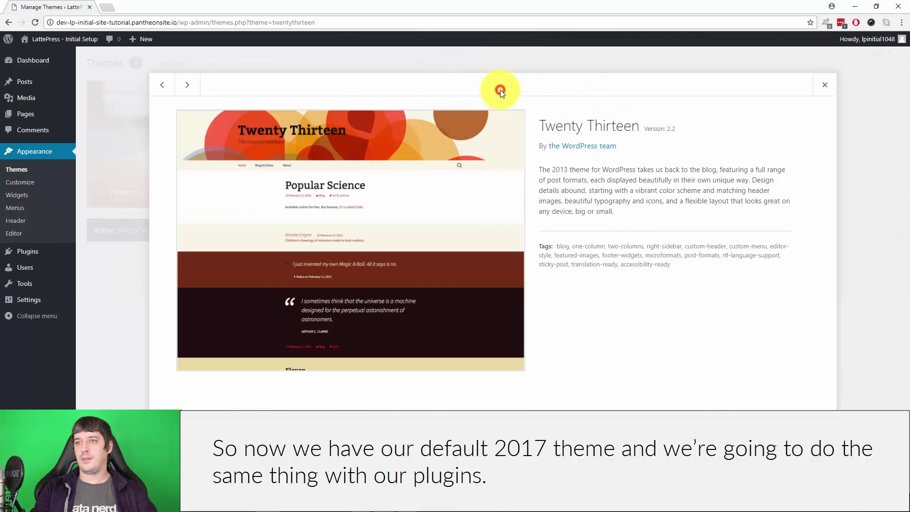
Step: Delete the Twenty Twelve theme, keeping only the active Twenty Seventeen theme
{"action": "left_click", "coordinate": [356, 155]}
{"action": "left_click", "coordinate": [781, 408]}
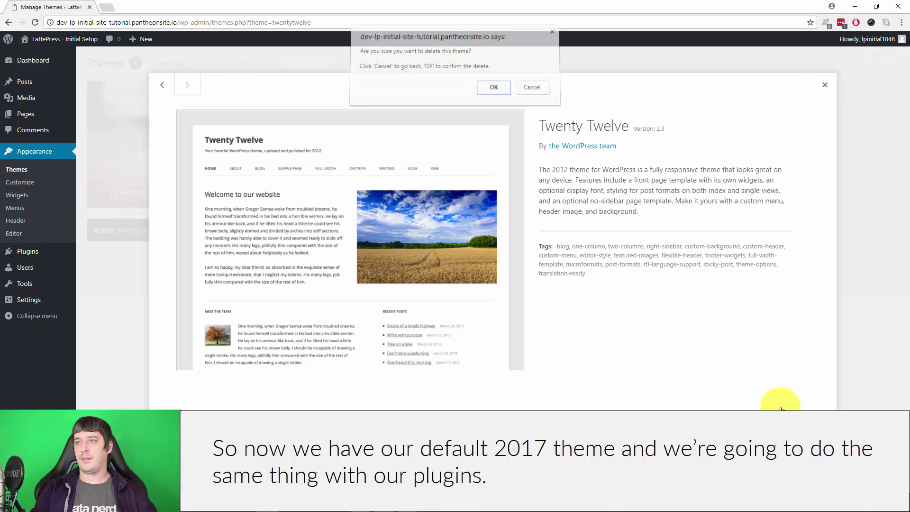
{"action": "left_click", "coordinate": [498, 91]}
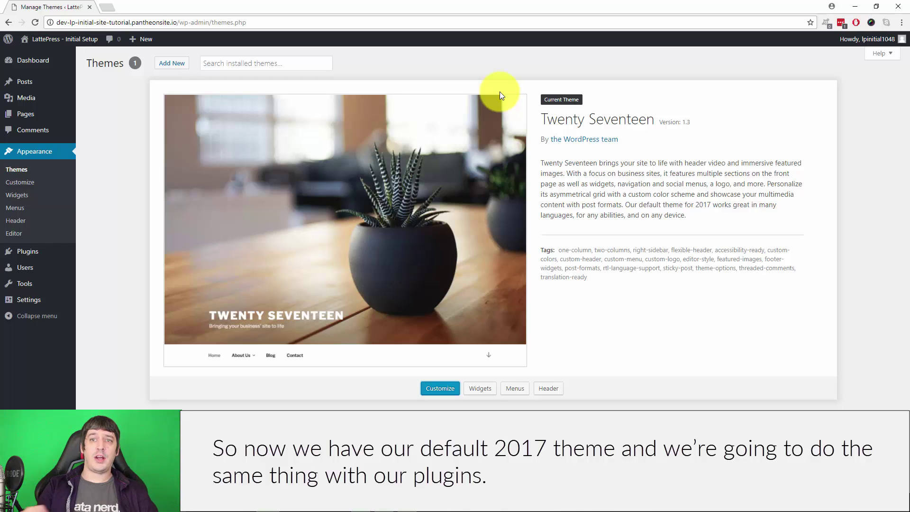
Step: Delete both installed plugins, Akismet Anti-Spam and Hello Dolly, in one bulk action
{"action": "left_click", "coordinate": [50, 250]}
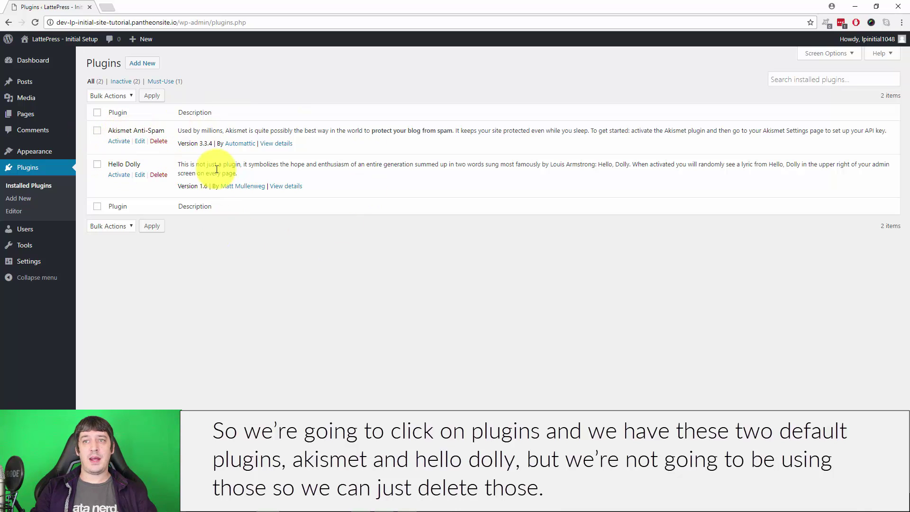
{"action": "left_click", "coordinate": [115, 229]}
{"action": "left_click", "coordinate": [114, 264]}
{"action": "left_click", "coordinate": [115, 230]}
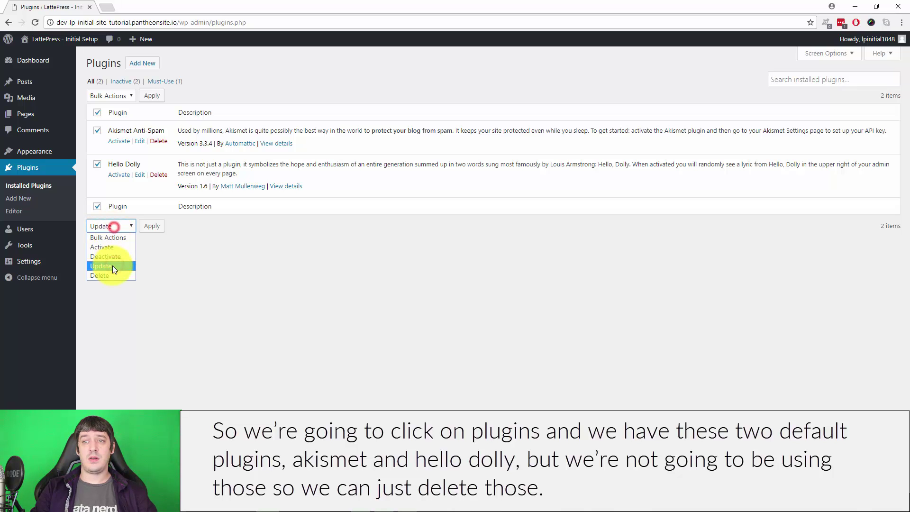
{"action": "left_click", "coordinate": [112, 273]}
{"action": "left_click", "coordinate": [152, 229]}
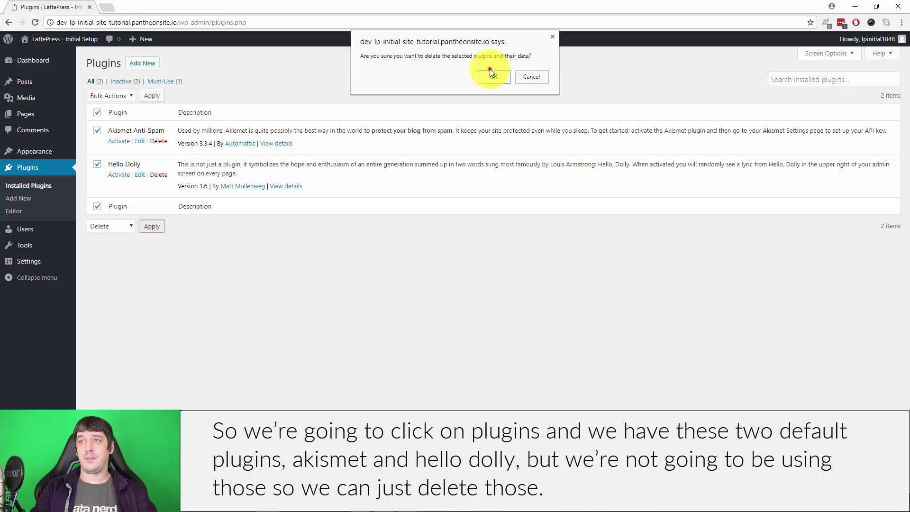
{"action": "left_click", "coordinate": [491, 75]}
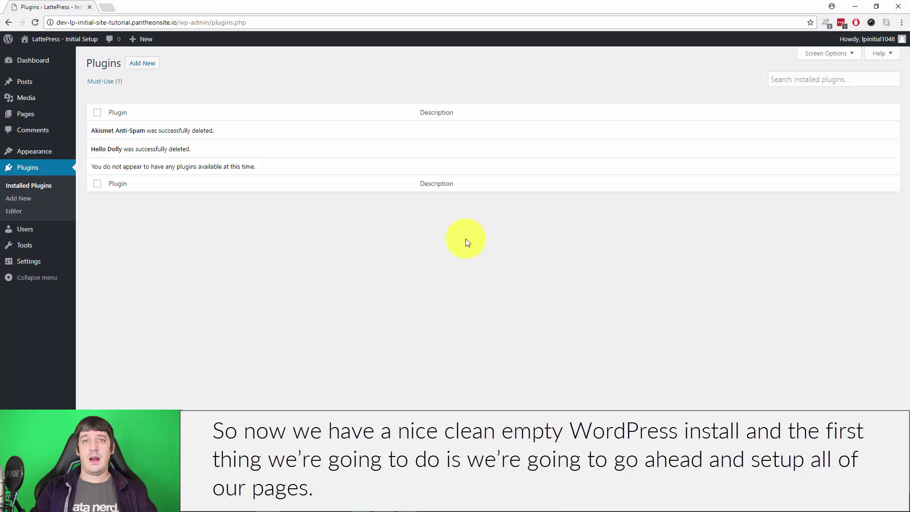
Step: Move the default Sample Page to the trash from the site's list of pages
{"action": "left_click", "coordinate": [42, 67]}
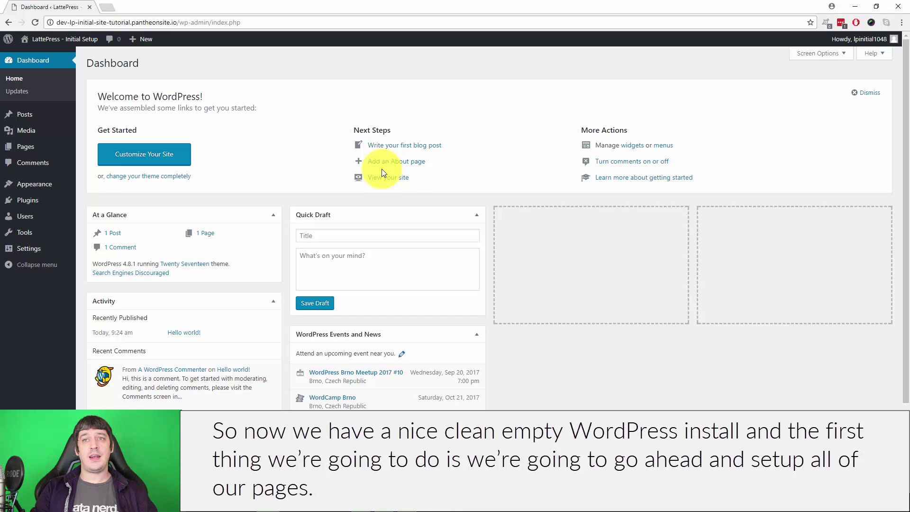
{"action": "left_click", "coordinate": [29, 147]}
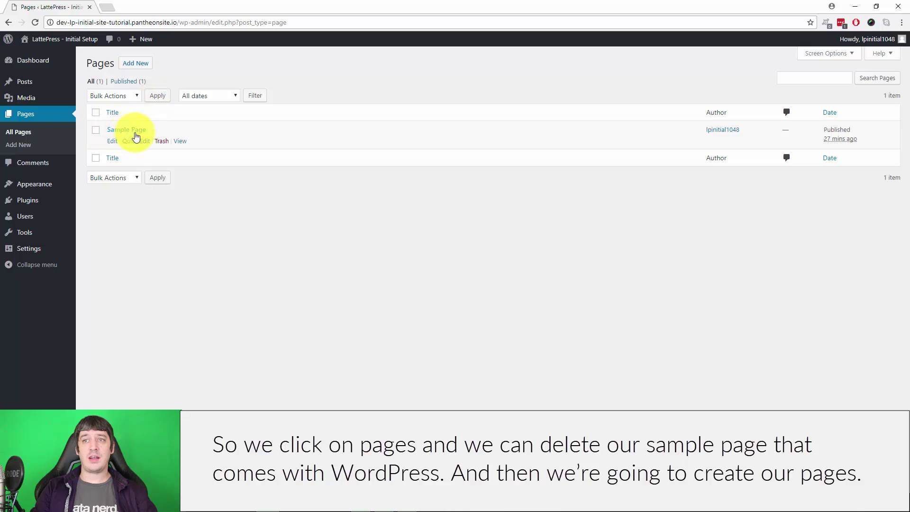
{"action": "left_click", "coordinate": [161, 141]}
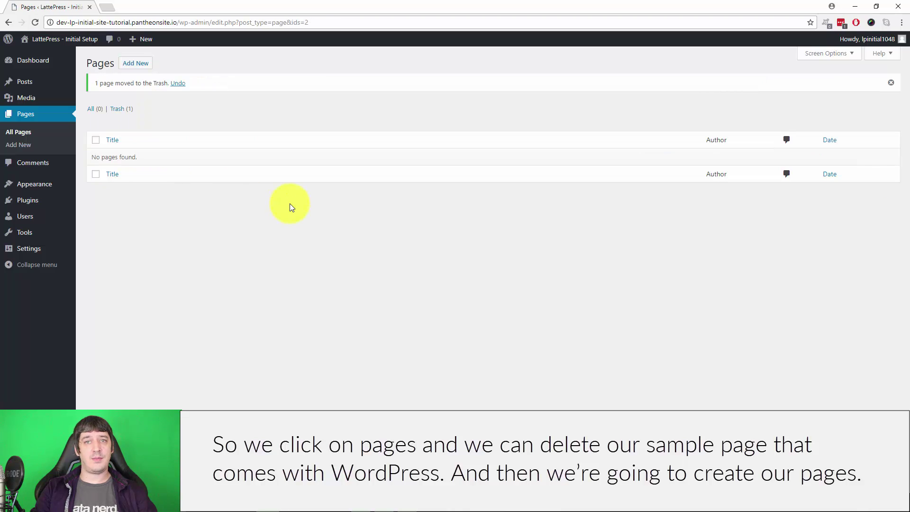
Step: Create a new page titled "Home" with an empty body and publish it
{"action": "left_click", "coordinate": [136, 63]}
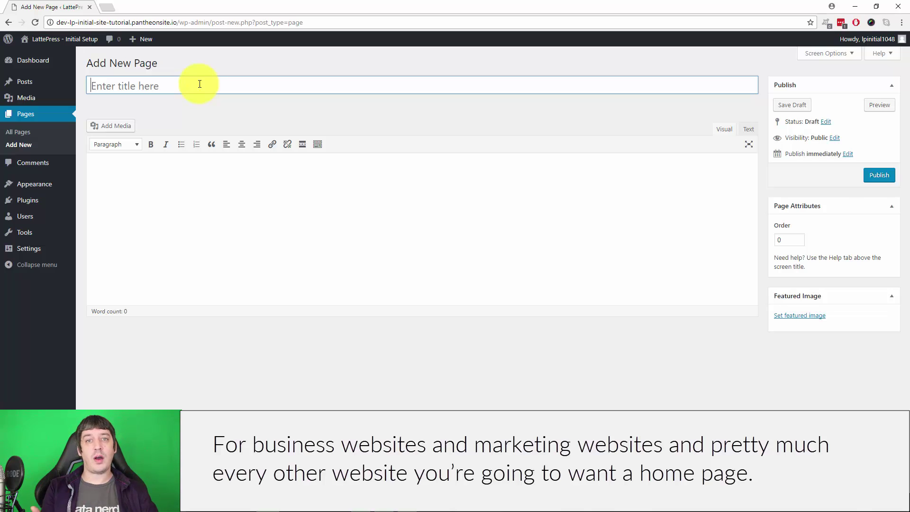
{"action": "left_click", "coordinate": [200, 84]}
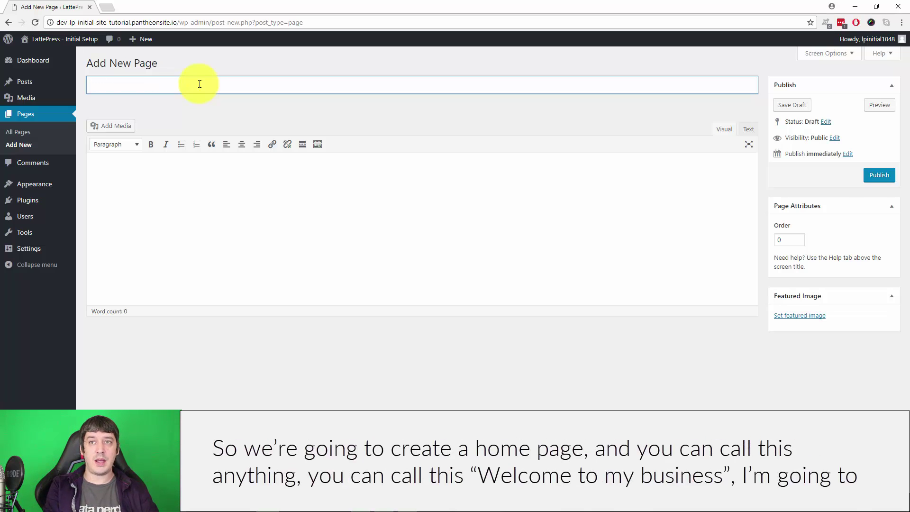
{"action": "type", "text": "Home"}
{"action": "key", "text": "Tab"}
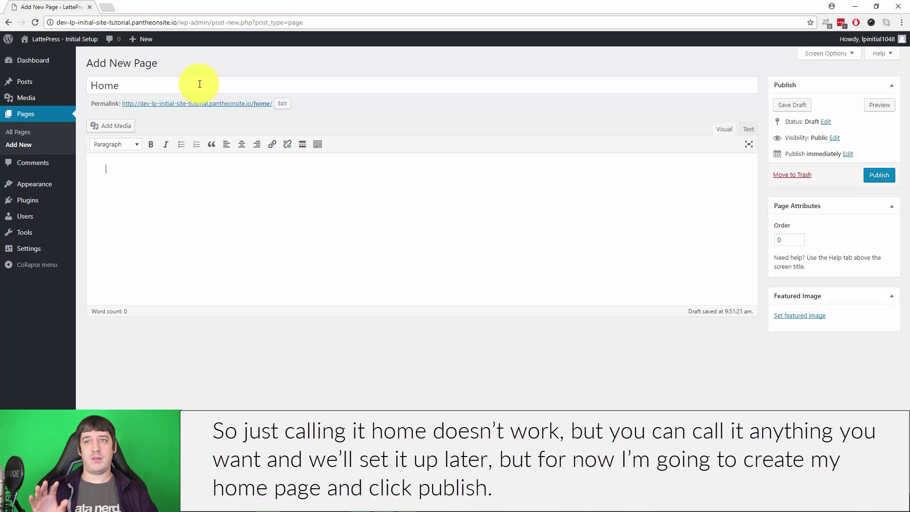
{"action": "left_click", "coordinate": [884, 177]}
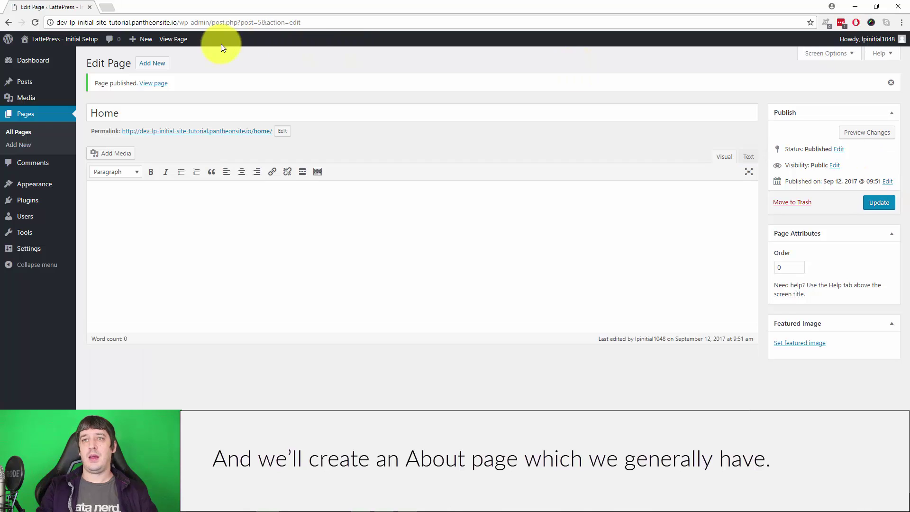
Step: Create a new page titled "About" with an empty body and publish it
{"action": "left_click", "coordinate": [152, 63]}
{"action": "left_click", "coordinate": [157, 89]}
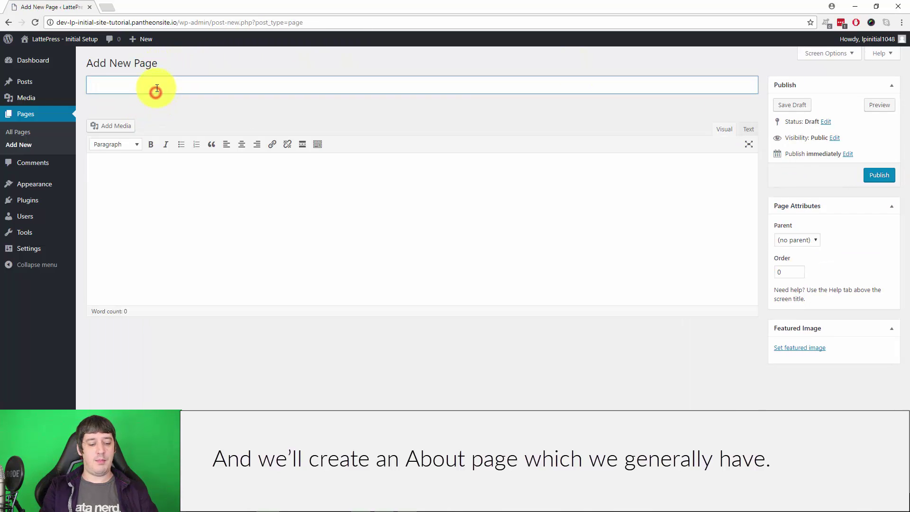
{"action": "type", "text": "About"}
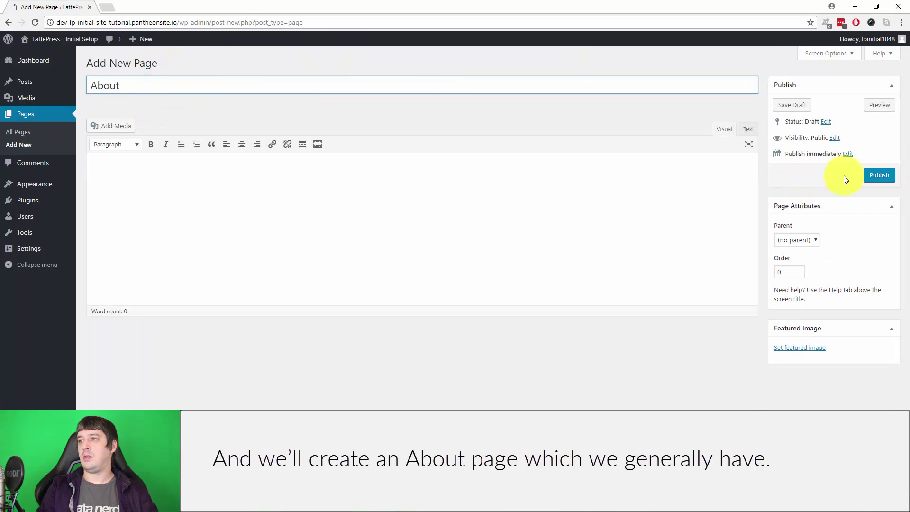
{"action": "left_click", "coordinate": [878, 176]}
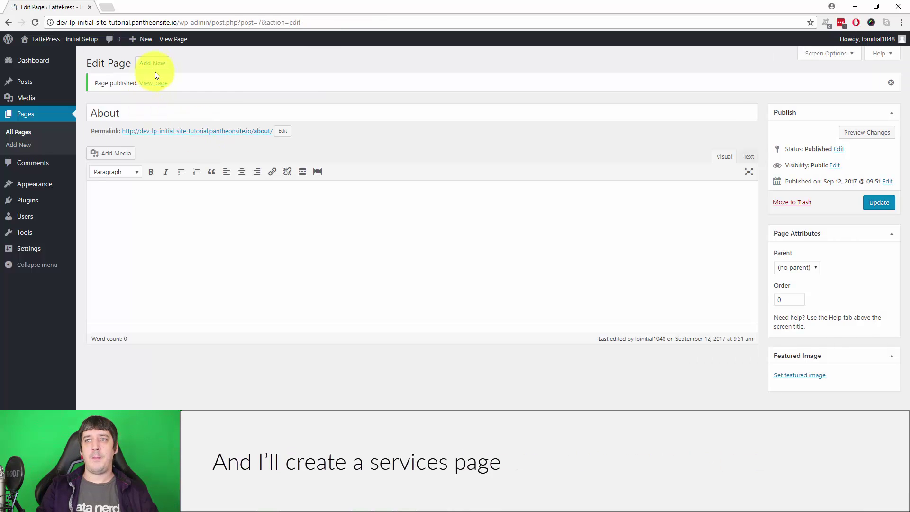
Step: Create and publish a top-level page titled "Services" without any body content
{"action": "left_click", "coordinate": [153, 63]}
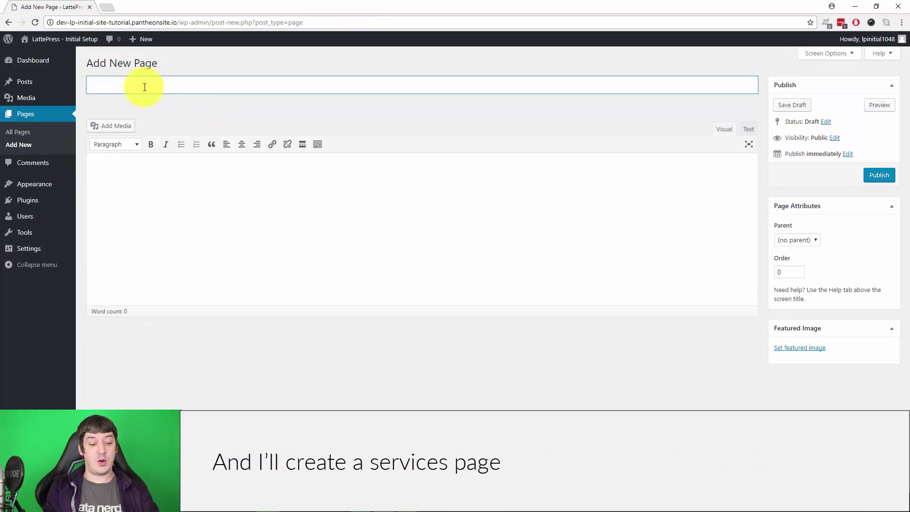
{"action": "type", "text": "Services"}
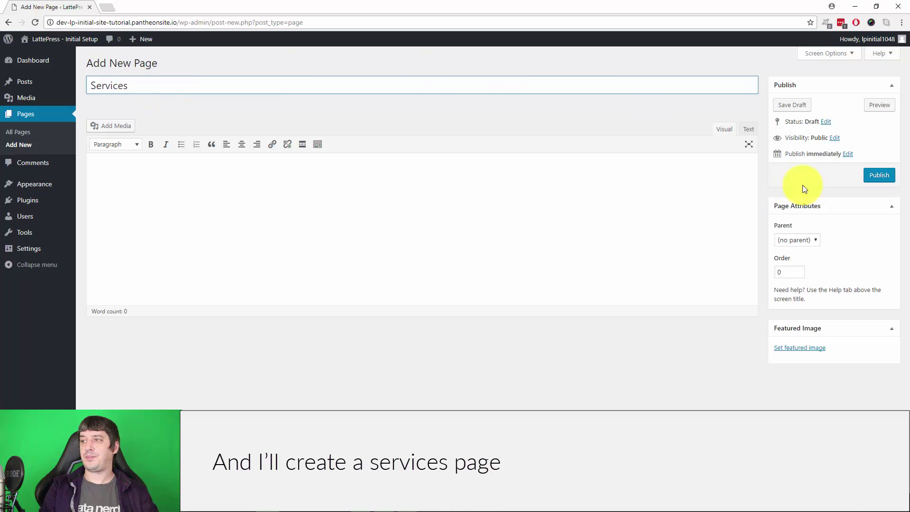
{"action": "left_click", "coordinate": [878, 175]}
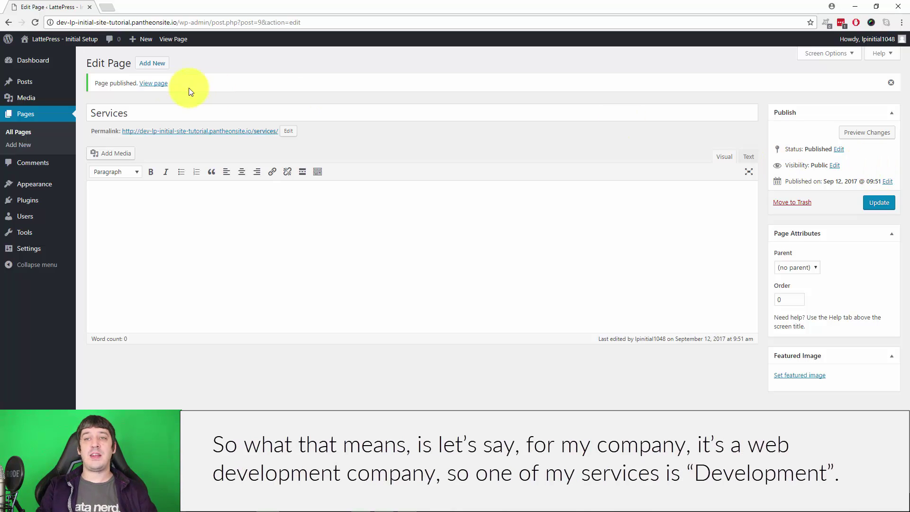
Step: Create a page titled "Development", set its parent page to Services, and publish it
{"action": "left_click", "coordinate": [152, 64]}
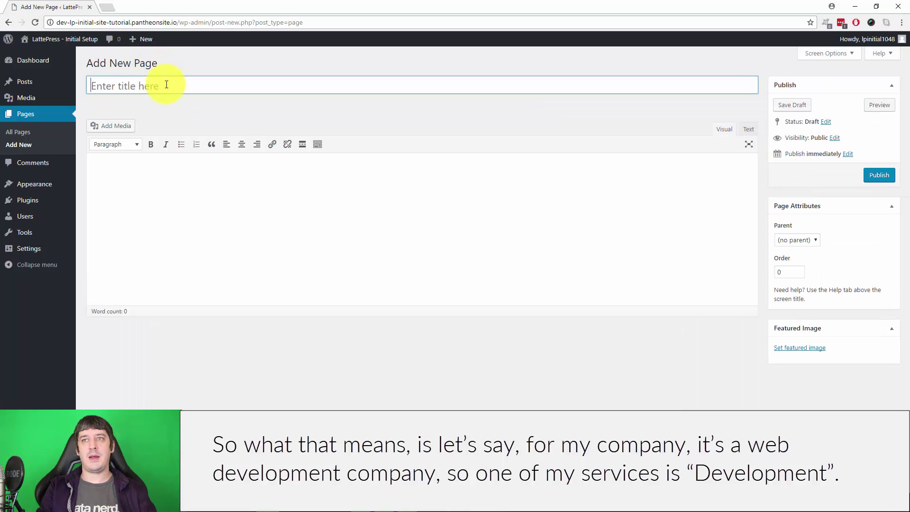
{"action": "left_click", "coordinate": [166, 84]}
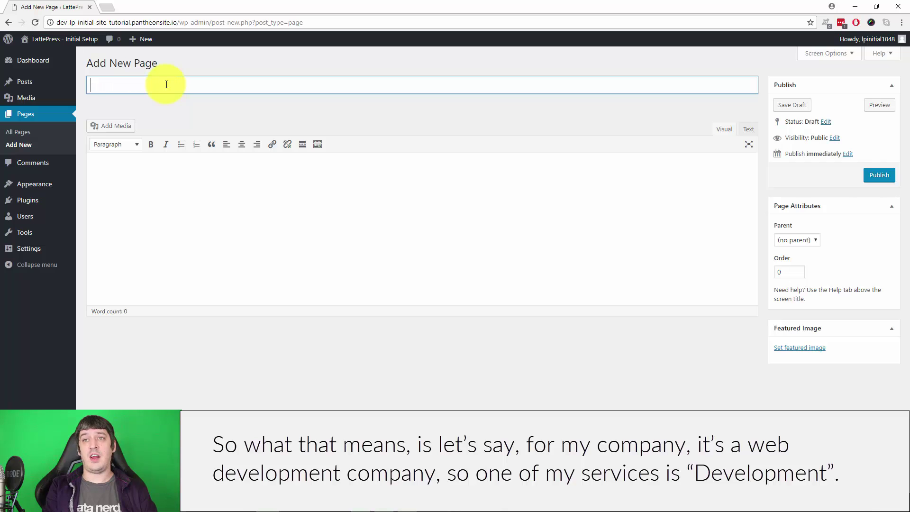
{"action": "type", "text": "Development"}
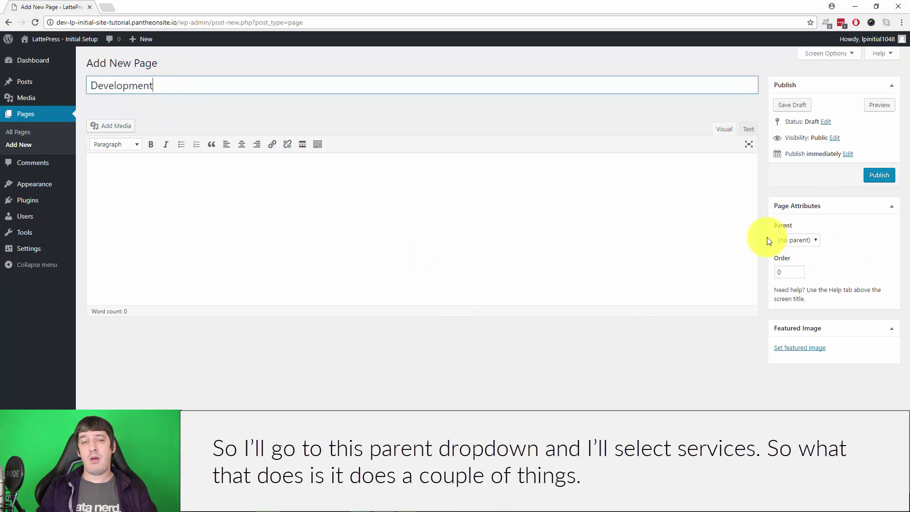
{"action": "left_click", "coordinate": [804, 238]}
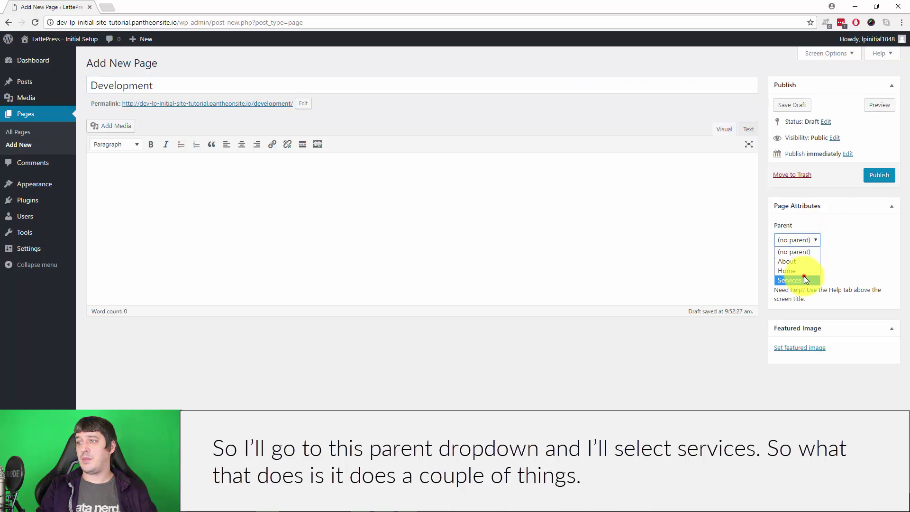
{"action": "left_click", "coordinate": [805, 280]}
{"action": "left_click", "coordinate": [874, 178]}
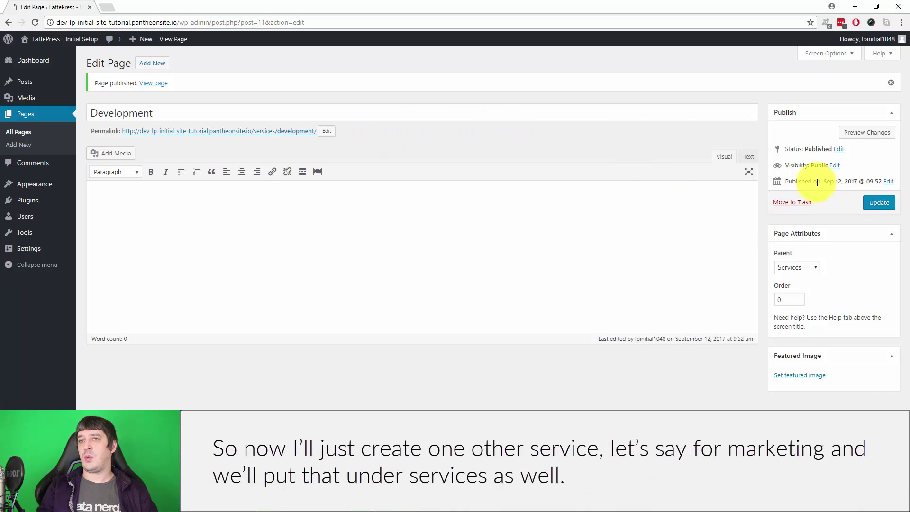
Step: Create a page titled "Marketing", set its parent page to Services, and publish it
{"action": "left_click", "coordinate": [151, 67]}
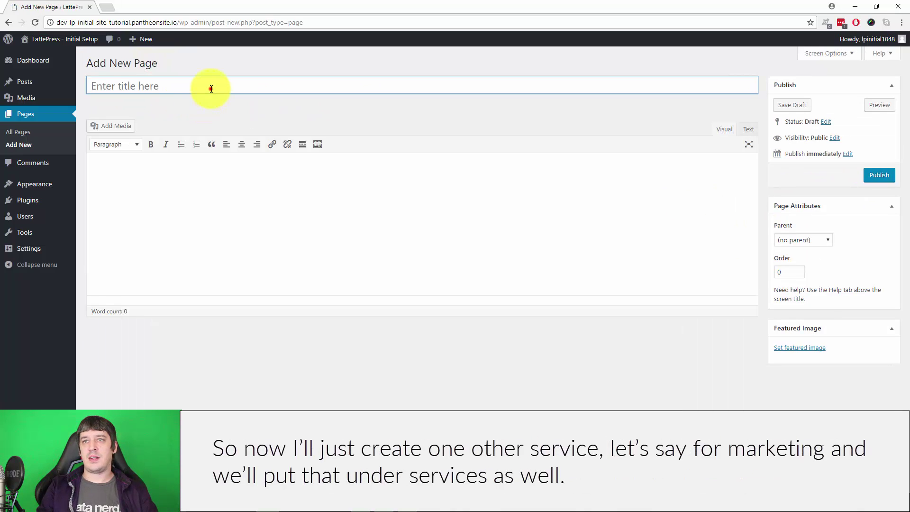
{"action": "left_click", "coordinate": [209, 88]}
{"action": "type", "text": "Marketing"}
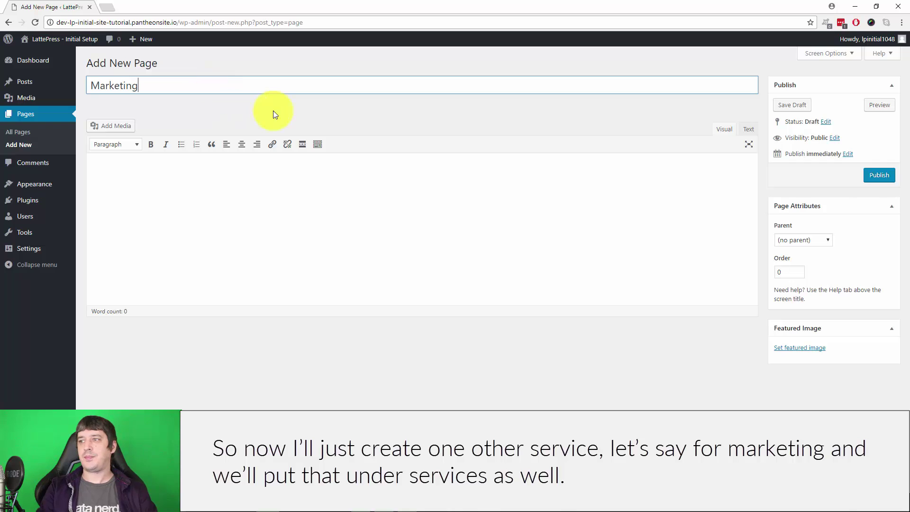
{"action": "left_click", "coordinate": [806, 241]}
{"action": "left_click", "coordinate": [801, 280]}
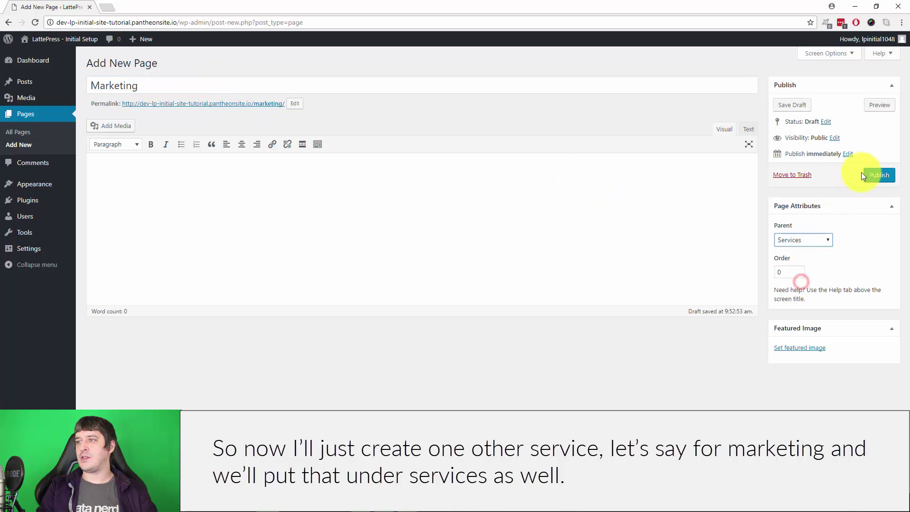
{"action": "left_click", "coordinate": [878, 176]}
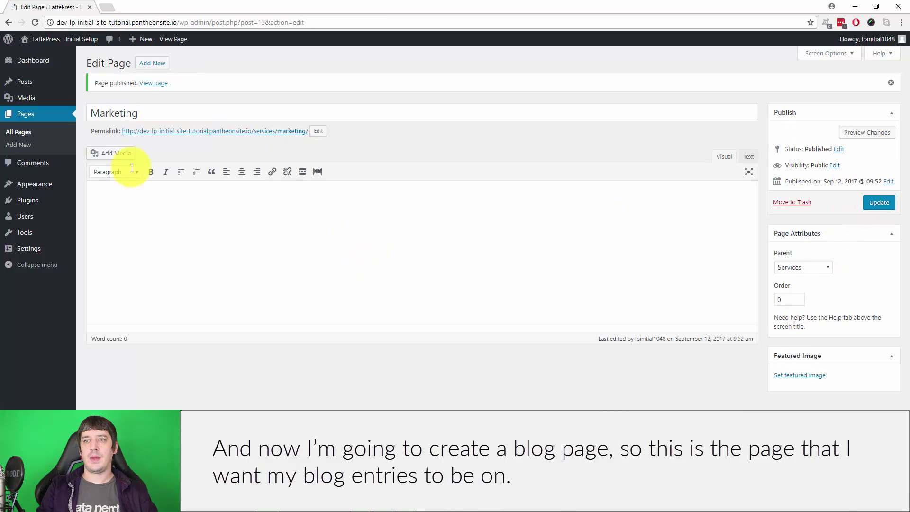
Step: Create and publish an empty top-level page titled "Blog" for the site's articles
{"action": "left_click", "coordinate": [158, 66]}
{"action": "left_click", "coordinate": [164, 88]}
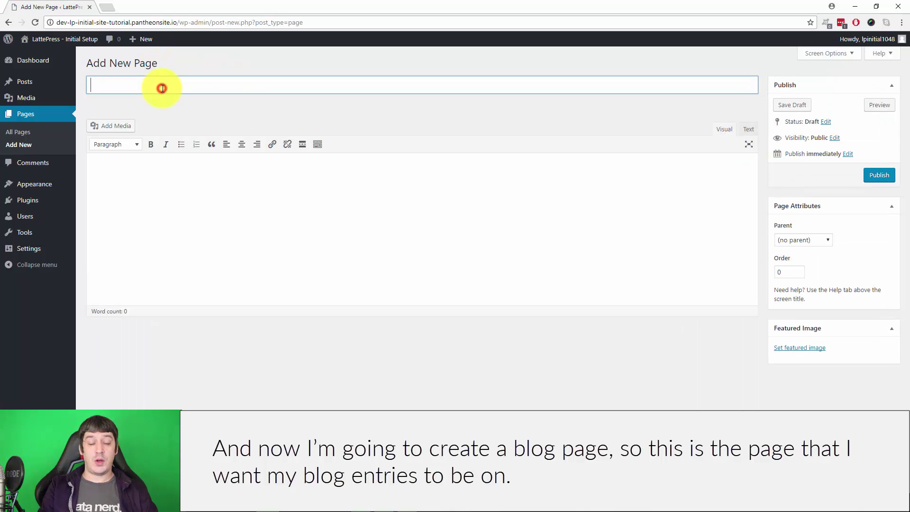
{"action": "type", "text": "Blog"}
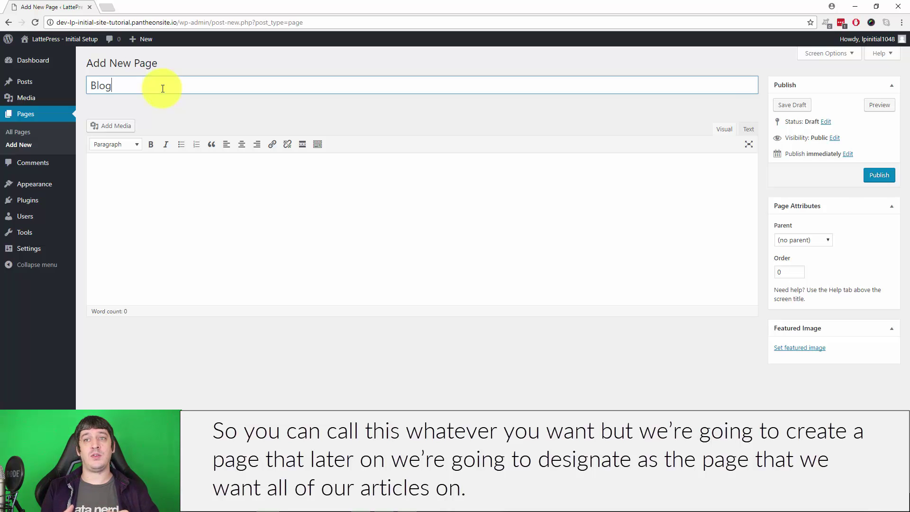
{"action": "left_click", "coordinate": [877, 175]}
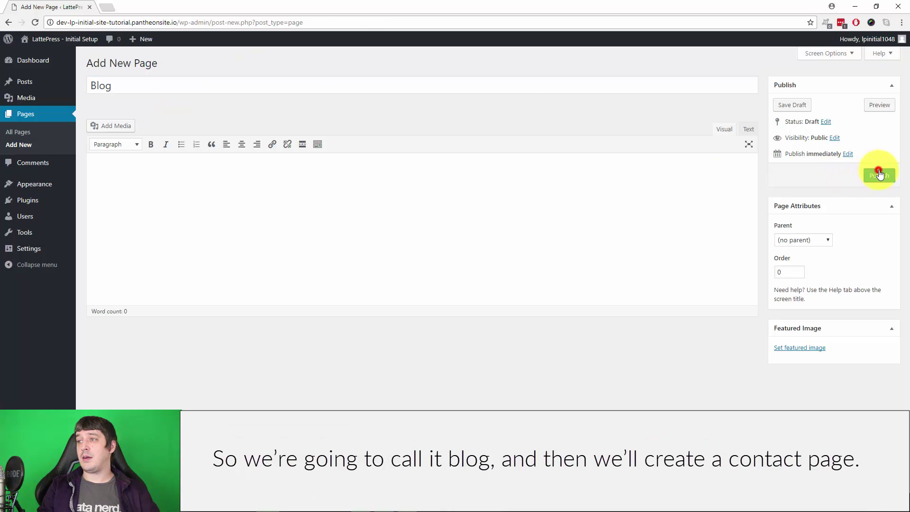
Step: Create and publish an empty top-level page titled "Contact"
{"action": "left_click", "coordinate": [151, 62]}
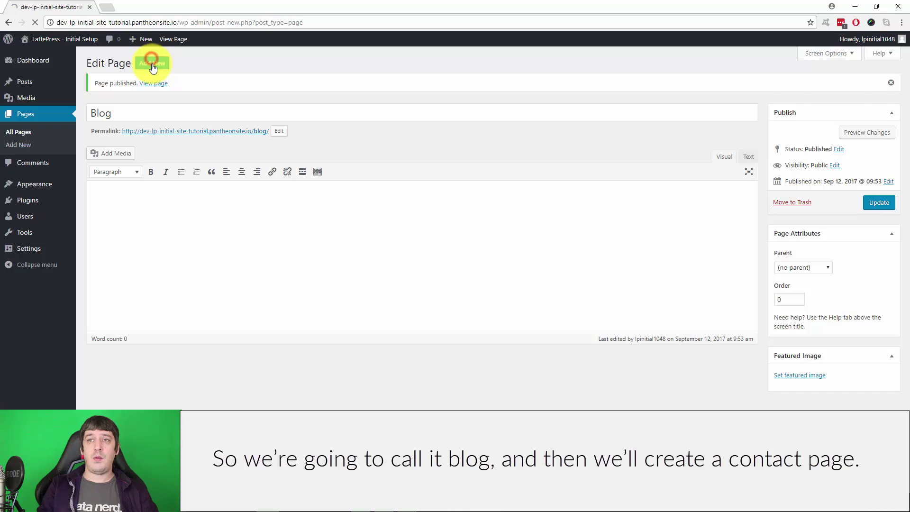
{"action": "left_click", "coordinate": [162, 88]}
{"action": "type", "text": "Contact"}
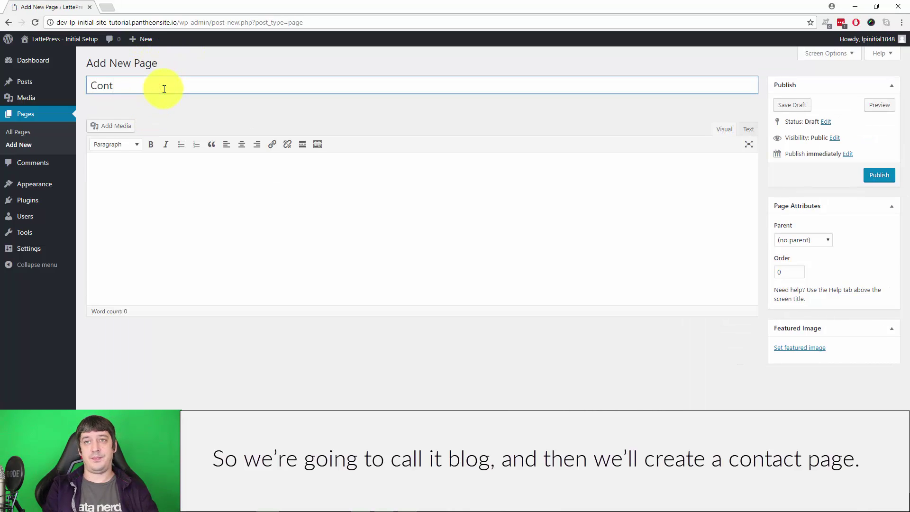
{"action": "left_click", "coordinate": [879, 172]}
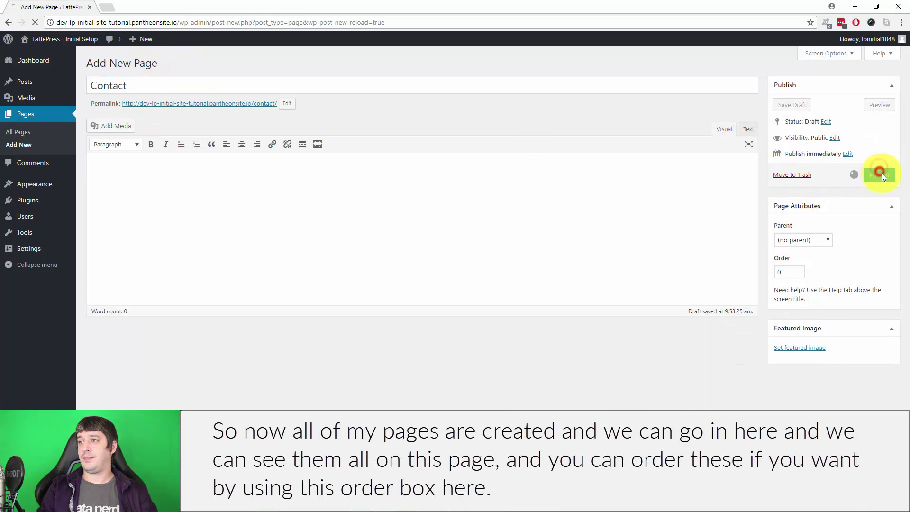
Step: Review the list of all pages and examine the Order attribute of the About page
{"action": "left_click", "coordinate": [17, 134]}
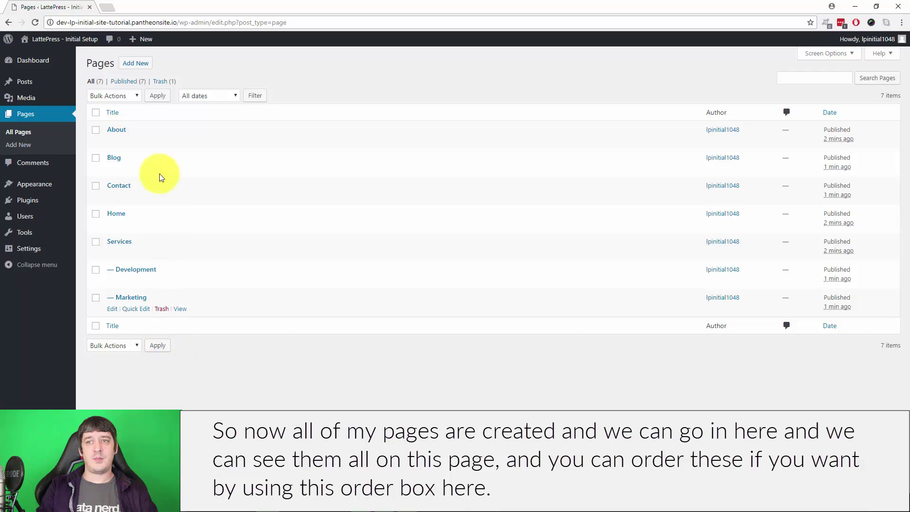
{"action": "mouse_move", "coordinate": [230, 126]}
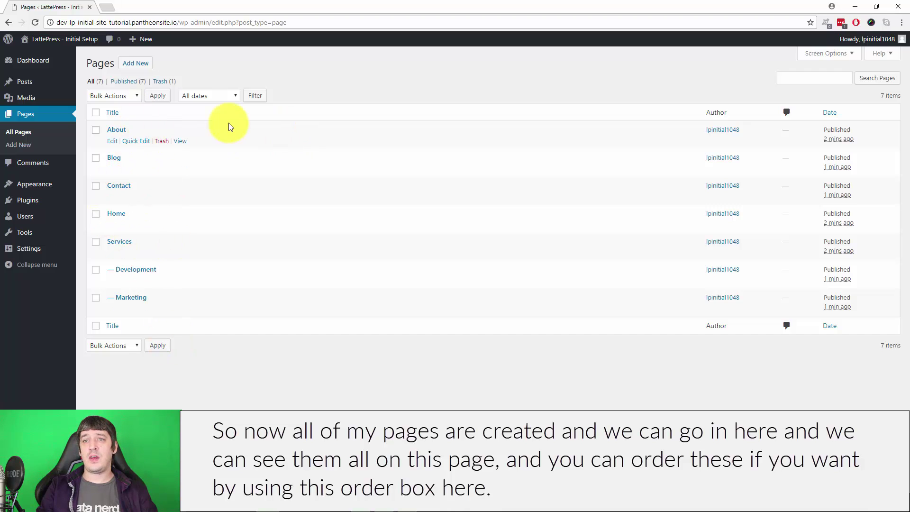
{"action": "left_click", "coordinate": [113, 142]}
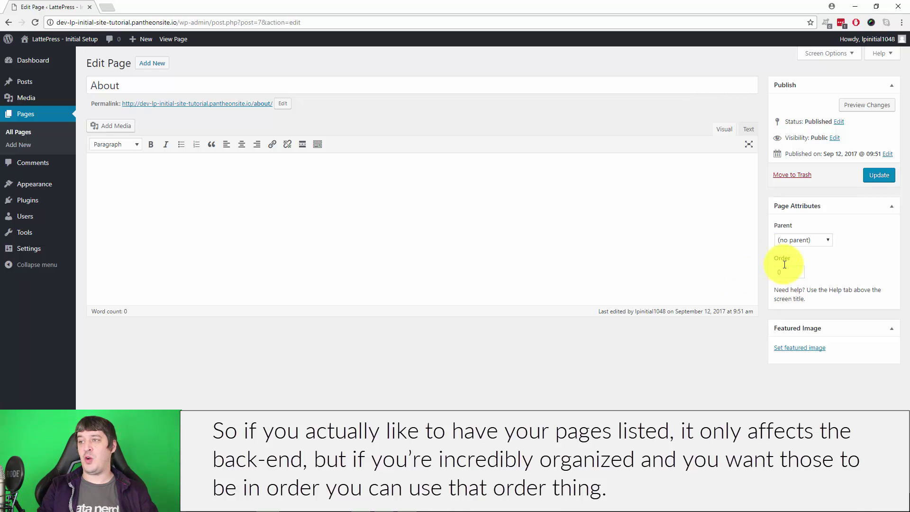
{"action": "left_click", "coordinate": [19, 131]}
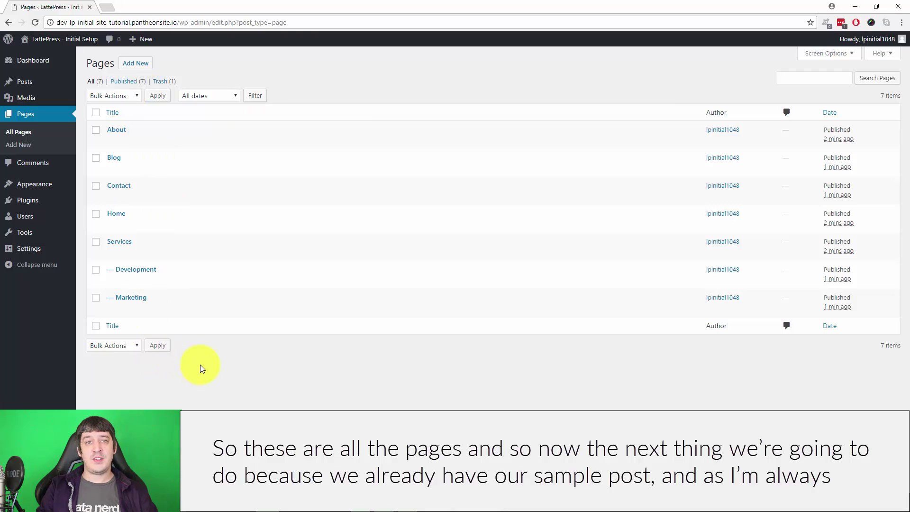
Step: Add three top-level post categories named Breakfast, Lunch and Dinner
{"action": "left_click", "coordinate": [23, 83]}
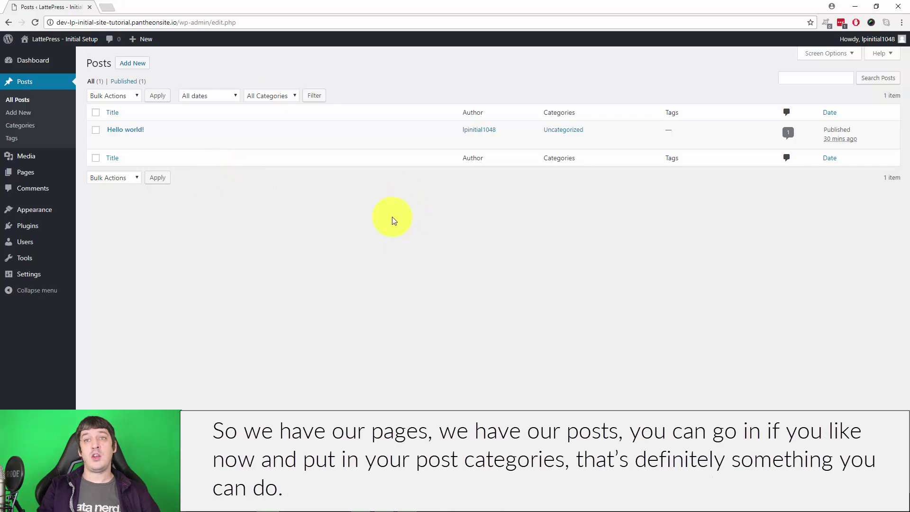
{"action": "left_click", "coordinate": [20, 125]}
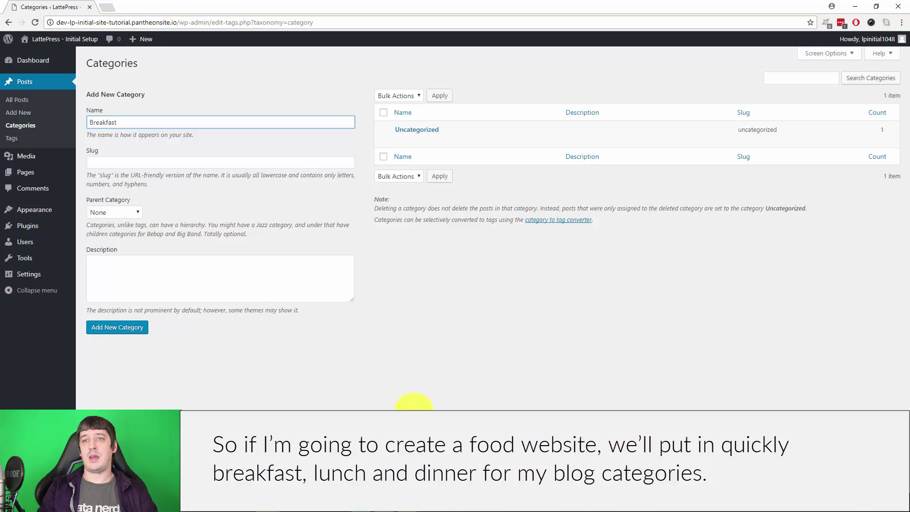
{"action": "type", "text": "Breakfast"}
{"action": "left_click", "coordinate": [133, 329]}
{"action": "left_click", "coordinate": [107, 120]}
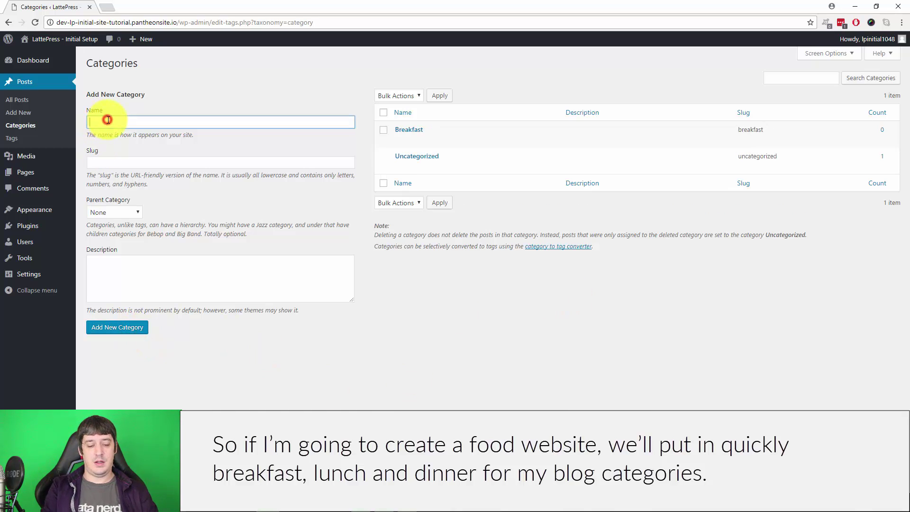
{"action": "type", "text": "Lunch"}
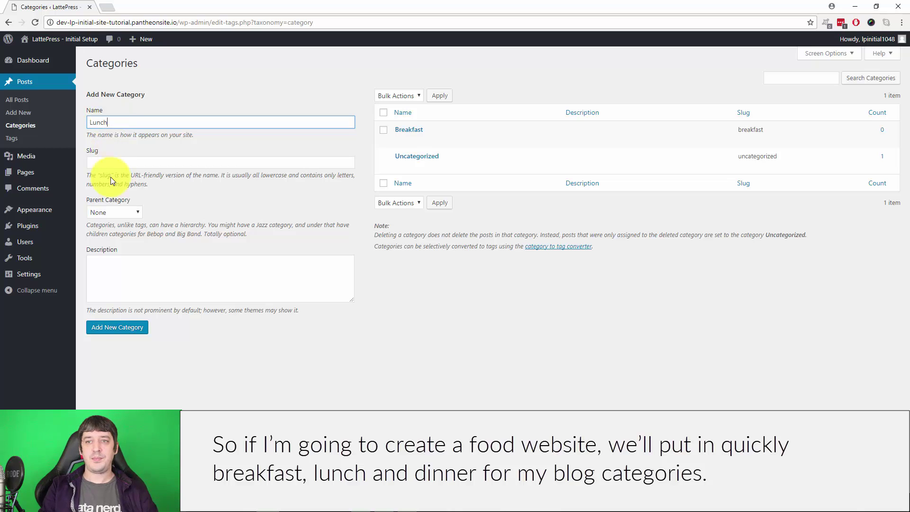
{"action": "left_click", "coordinate": [122, 327]}
{"action": "left_click", "coordinate": [110, 122]}
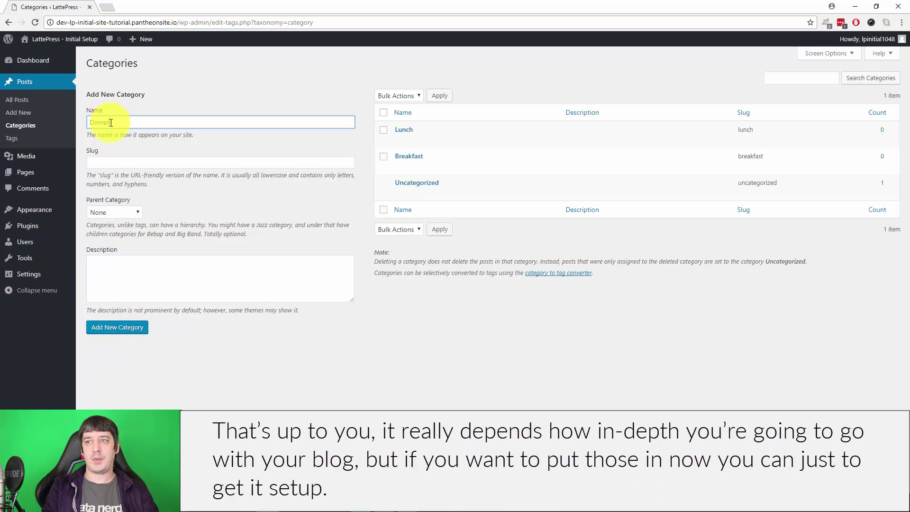
{"action": "type", "text": "Dinner"}
{"action": "left_click", "coordinate": [115, 329]}
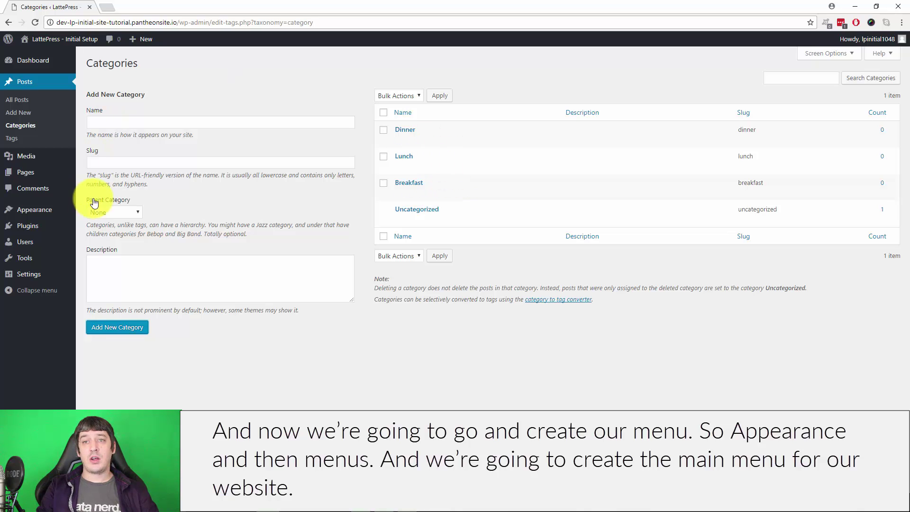
{"action": "mouse_move", "coordinate": [41, 209]}
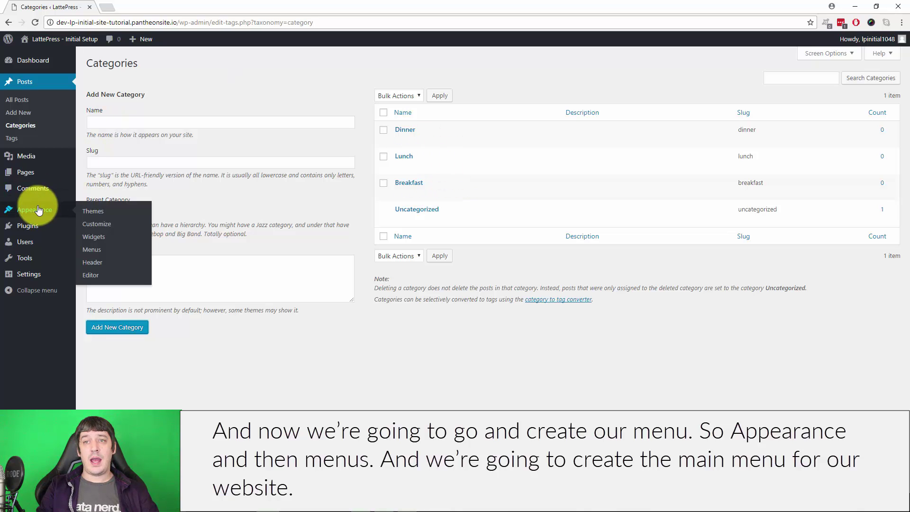
{"action": "left_click", "coordinate": [96, 261]}
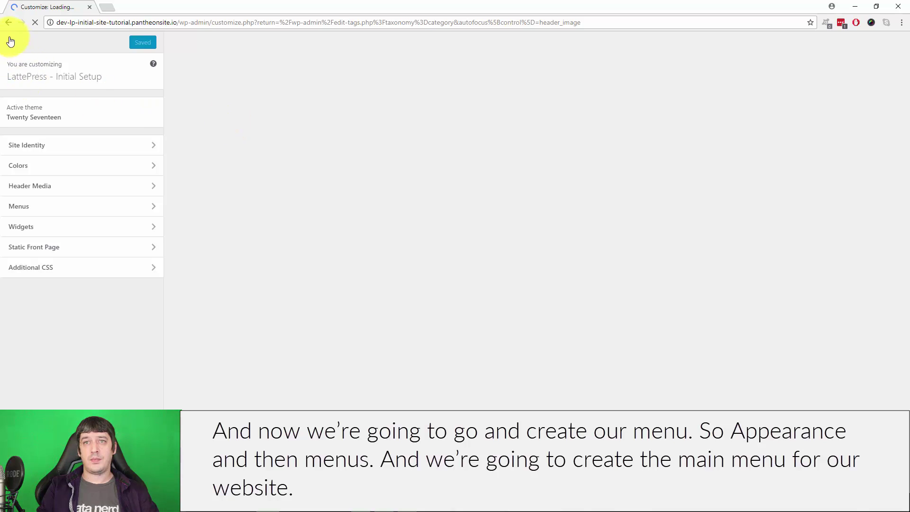
{"action": "left_click", "coordinate": [12, 42]}
Step: Create a new navigation menu named "Main Menu" for the site
{"action": "mouse_move", "coordinate": [38, 209]}
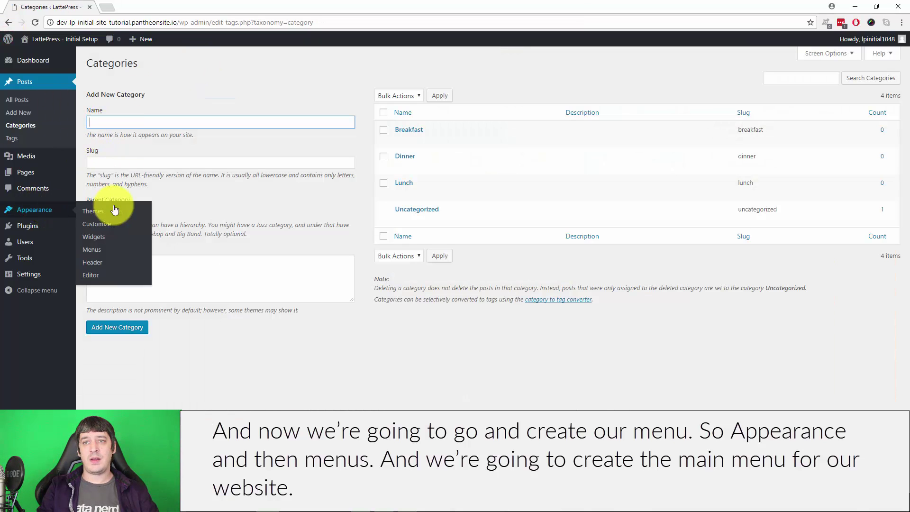
{"action": "left_click", "coordinate": [106, 250]}
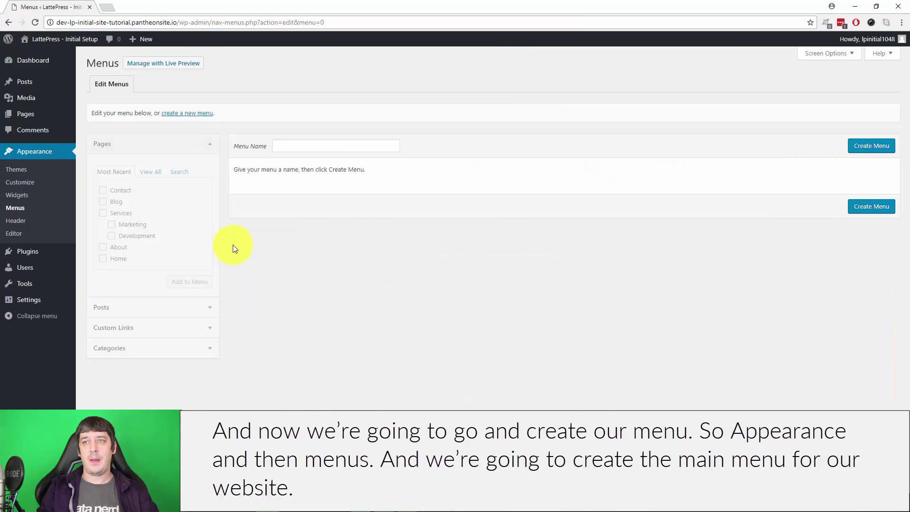
{"action": "left_click", "coordinate": [317, 145]}
{"action": "type", "text": "Main"}
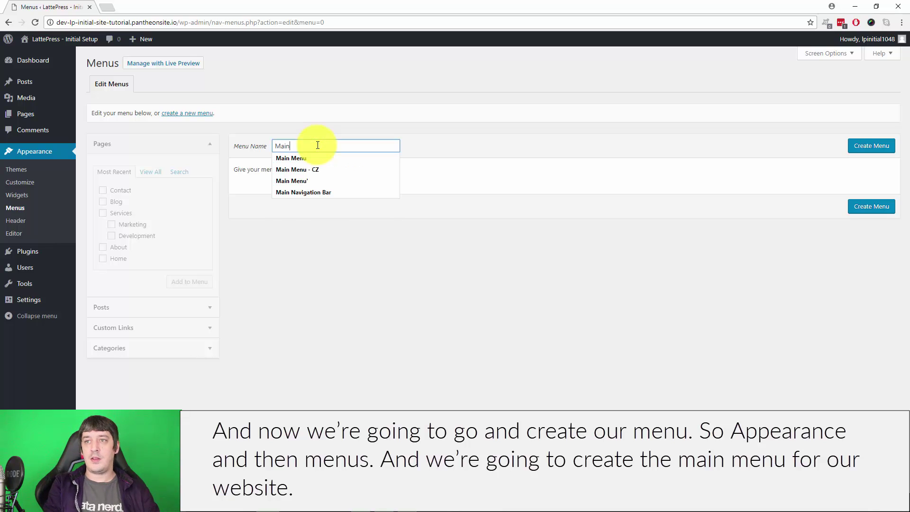
{"action": "type", "text": " Menu"}
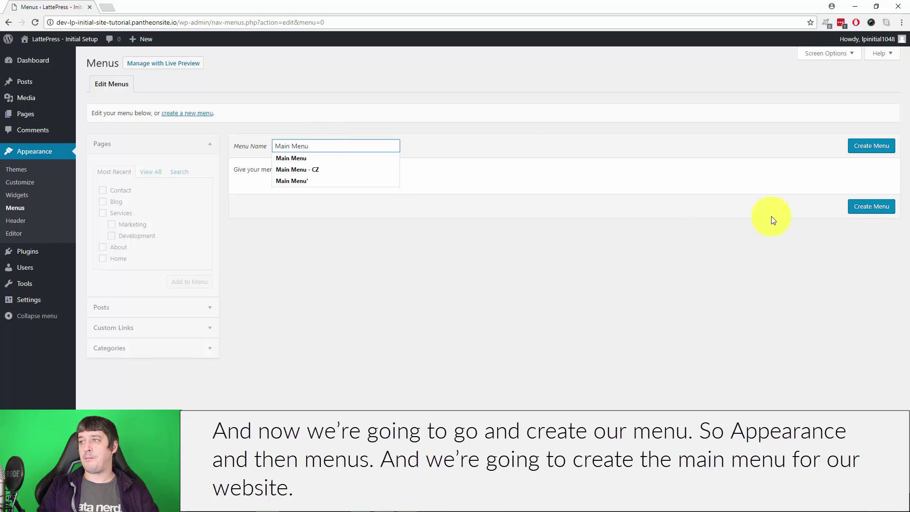
{"action": "left_click", "coordinate": [859, 146]}
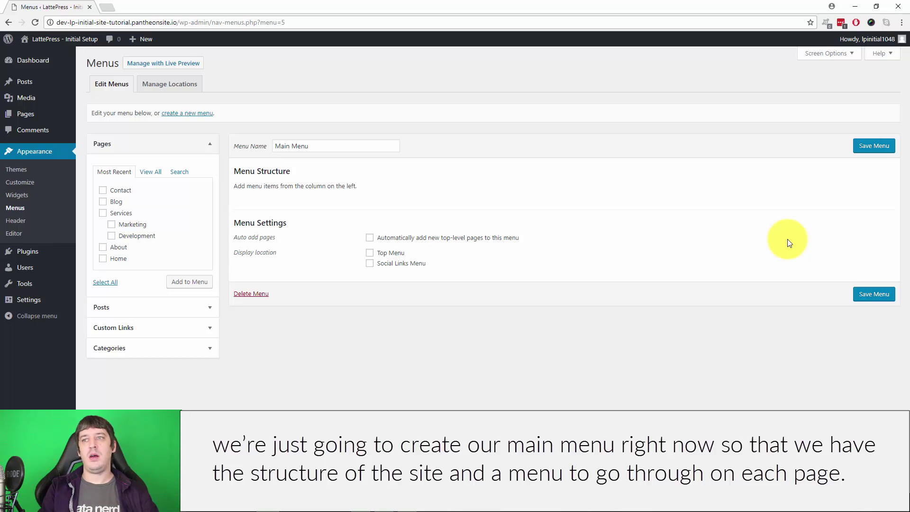
Step: Assign the Main Menu to the Top Menu display location, checking the site's front page in a separate tab, and save the menu
{"action": "left_click", "coordinate": [370, 254]}
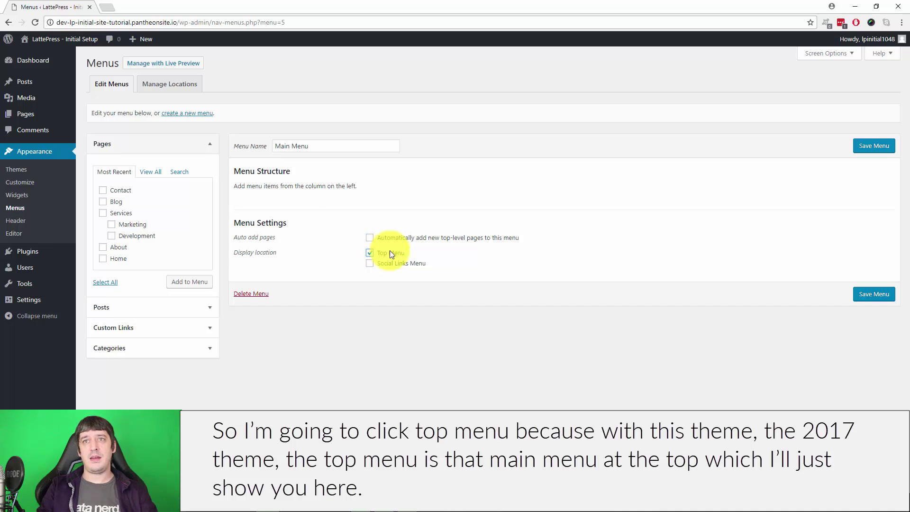
{"action": "right_click", "coordinate": [49, 53]}
{"action": "left_click", "coordinate": [71, 61]}
{"action": "left_click", "coordinate": [143, 6]}
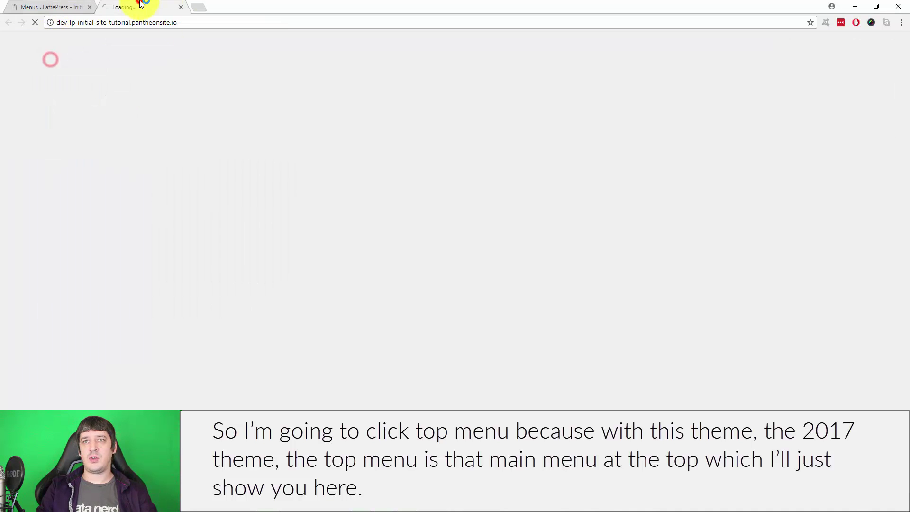
{"action": "scroll", "coordinate": [382, 289], "scroll_direction": "down", "scroll_amount": 6}
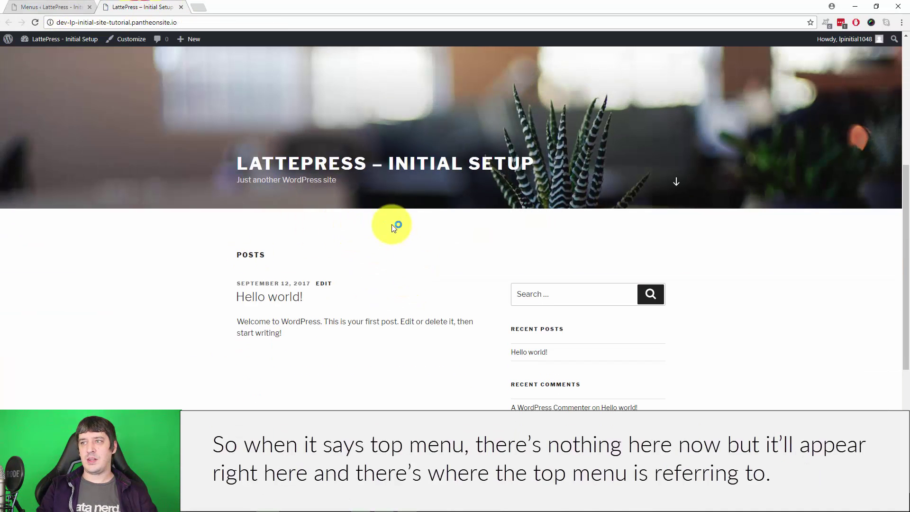
{"action": "scroll", "coordinate": [397, 226], "scroll_direction": "up", "scroll_amount": 3}
{"action": "scroll", "coordinate": [350, 322], "scroll_direction": "down", "scroll_amount": 2}
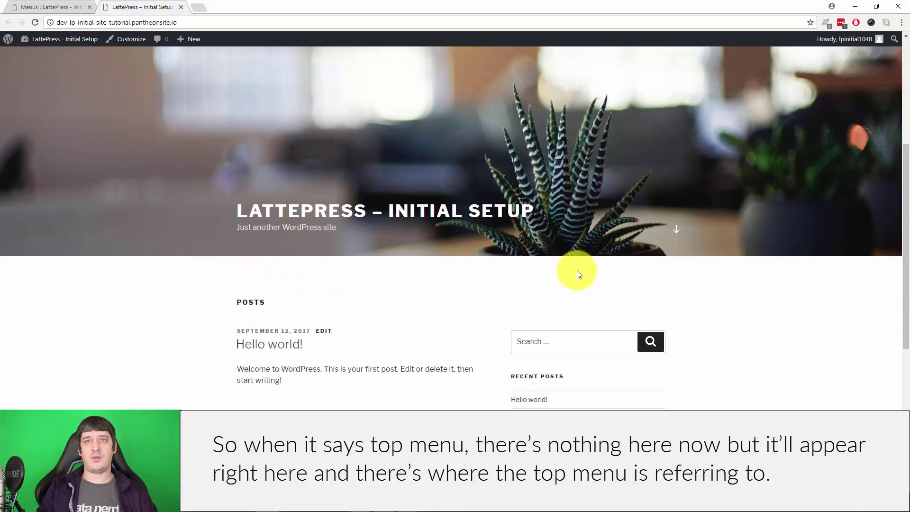
{"action": "left_click", "coordinate": [36, 5]}
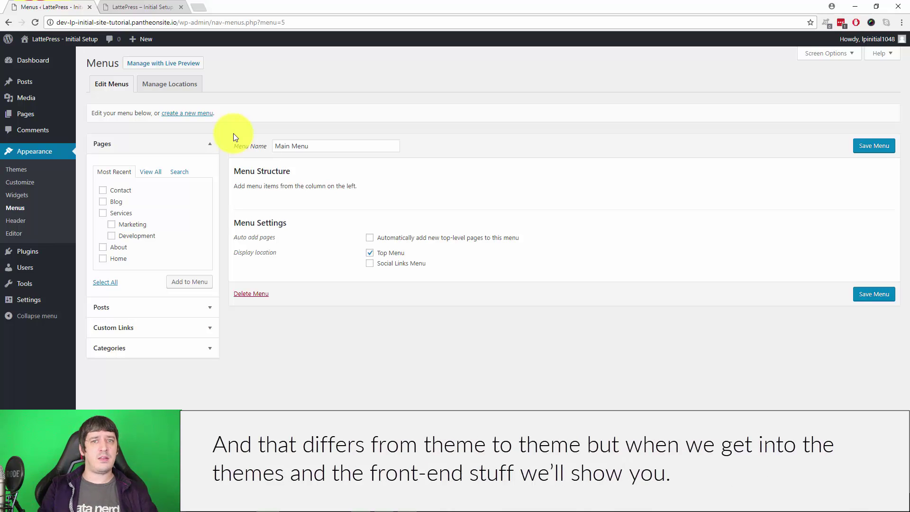
{"action": "left_click", "coordinate": [874, 294]}
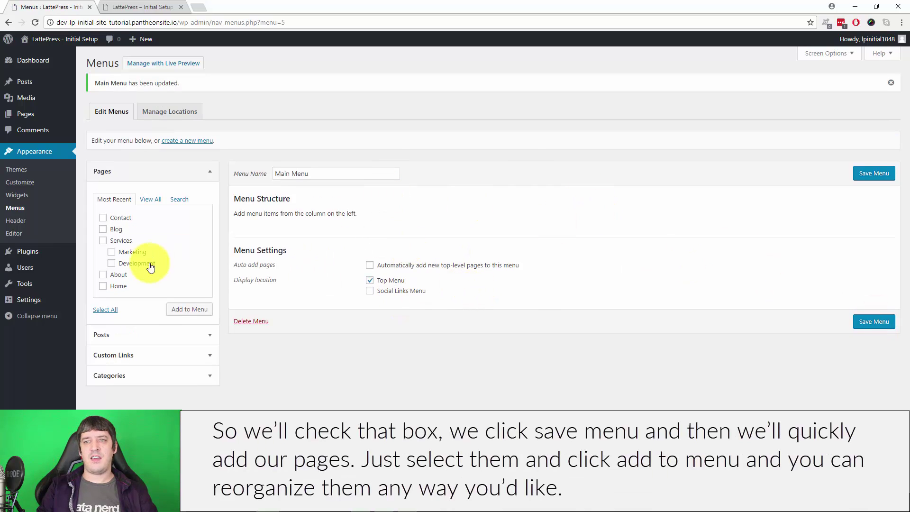
Step: Add the top-level pages to the Main Menu and order them Home, About, Services, Blog, Contact
{"action": "left_click", "coordinate": [103, 284]}
{"action": "left_click", "coordinate": [103, 274]}
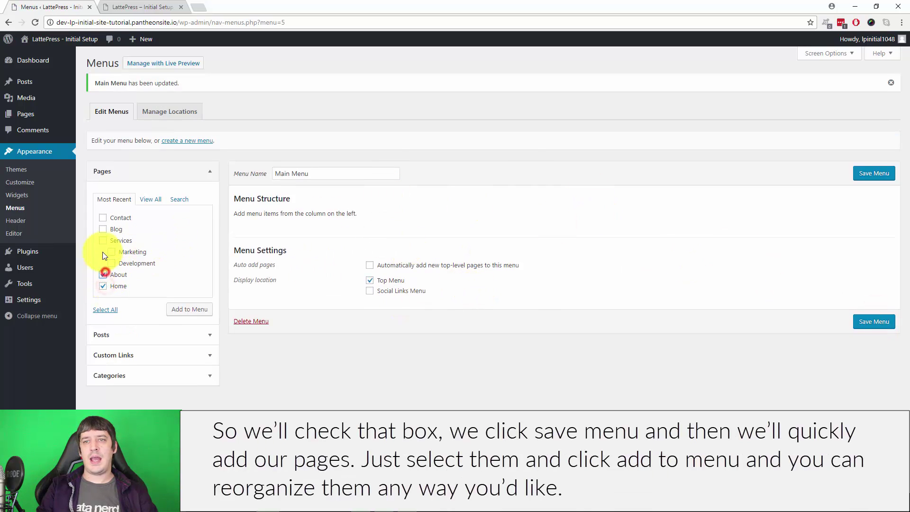
{"action": "left_click", "coordinate": [103, 218]}
{"action": "left_click", "coordinate": [183, 309]}
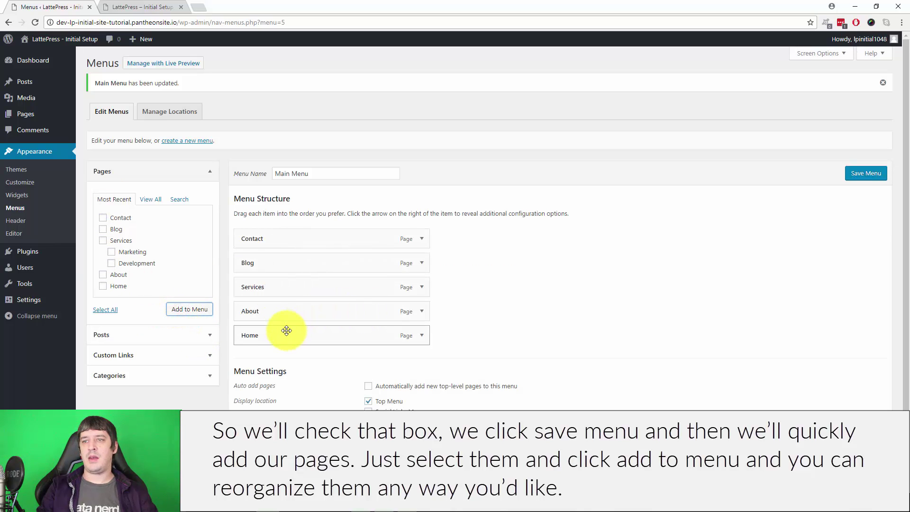
{"action": "left_click_drag", "start_coordinate": [286, 329], "coordinate": [276, 233]}
{"action": "left_click_drag", "start_coordinate": [276, 334], "coordinate": [264, 314]}
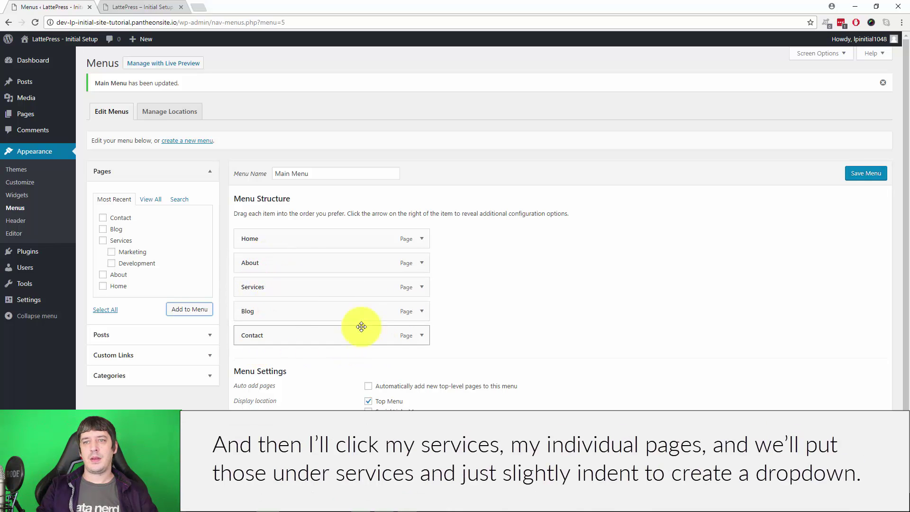
Step: Add the Marketing and Development pages to the menu as sub items of Services, and save the menu
{"action": "left_click", "coordinate": [111, 251]}
{"action": "left_click", "coordinate": [111, 263]}
{"action": "left_click", "coordinate": [189, 309]}
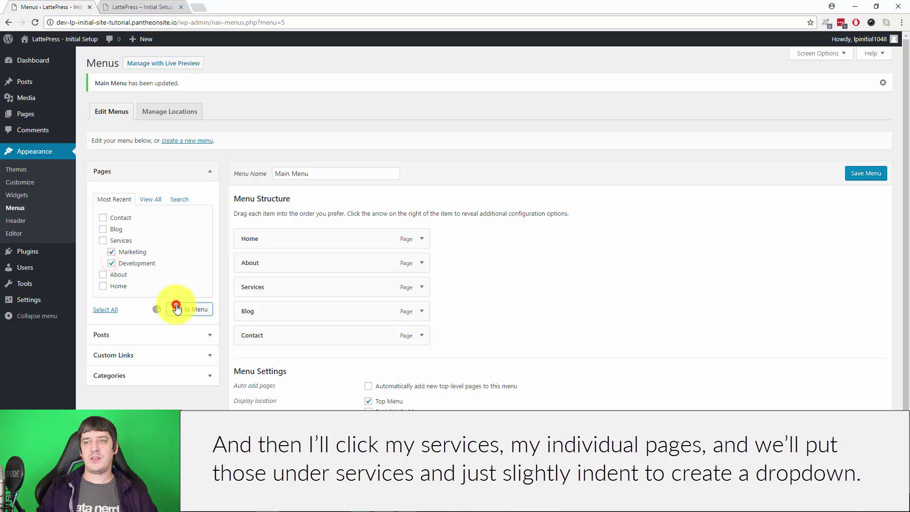
{"action": "left_click_drag", "start_coordinate": [285, 359], "coordinate": [301, 314]}
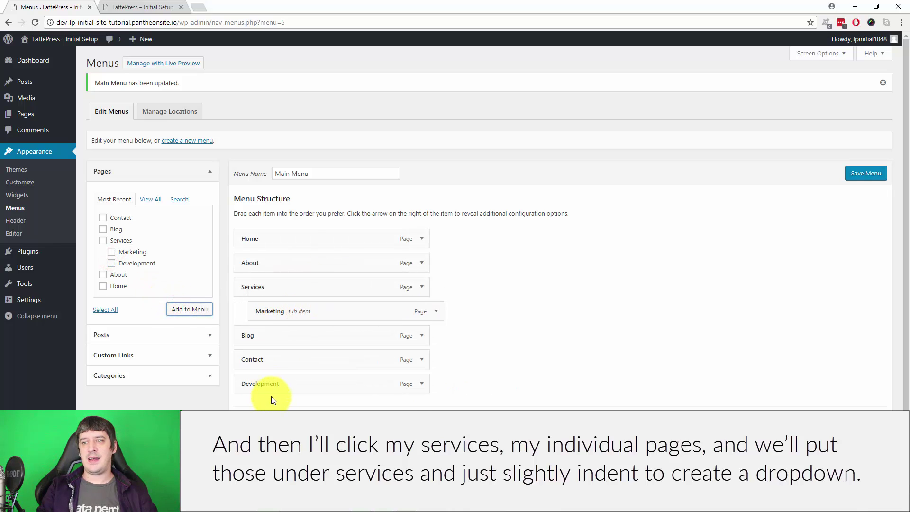
{"action": "left_click_drag", "start_coordinate": [275, 387], "coordinate": [287, 335]}
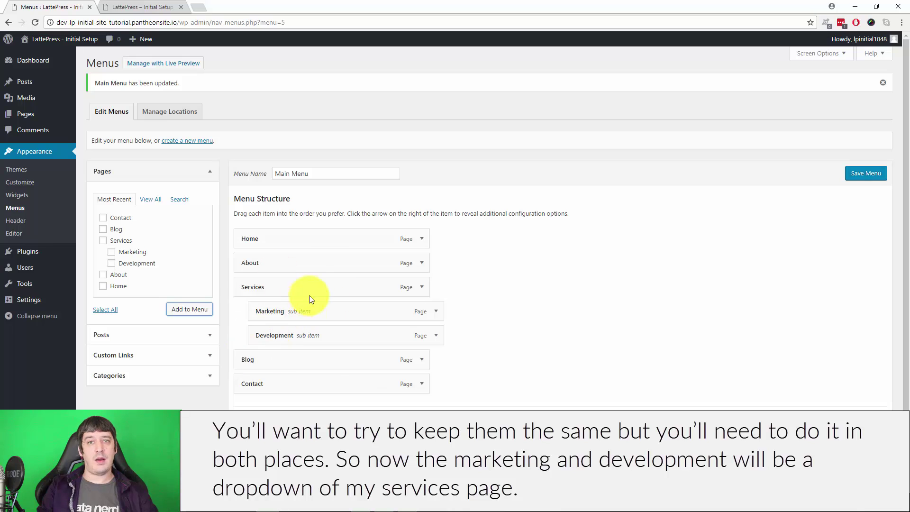
{"action": "left_click", "coordinate": [862, 175]}
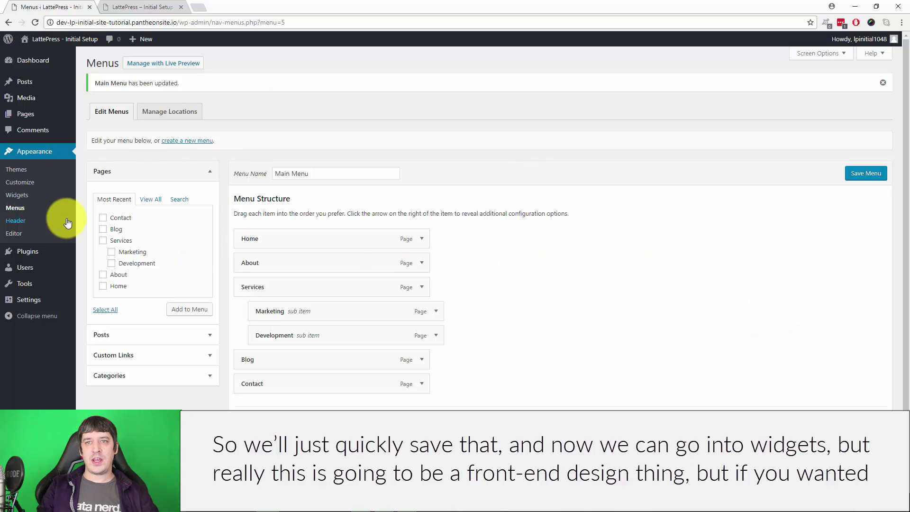
Step: Review the sidebar widgets on the live site and remove the Meta widget from the Blog Sidebar
{"action": "left_click", "coordinate": [32, 199]}
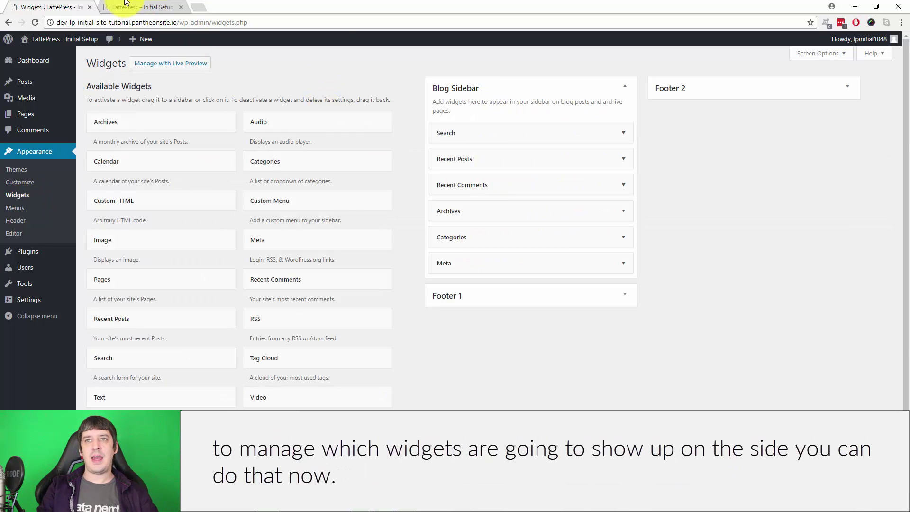
{"action": "key", "text": "ctrl+Tab"}
{"action": "scroll", "coordinate": [448, 245], "scroll_direction": "down", "scroll_amount": 4}
{"action": "scroll", "coordinate": [574, 349], "scroll_direction": "down", "scroll_amount": 3}
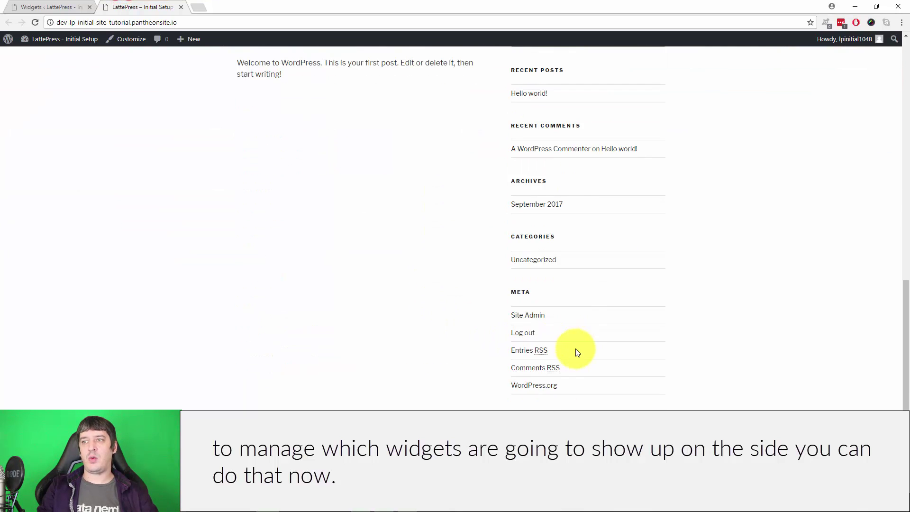
{"action": "scroll", "coordinate": [570, 398], "scroll_direction": "up", "scroll_amount": 6}
{"action": "scroll", "coordinate": [563, 288], "scroll_direction": "down", "scroll_amount": 3}
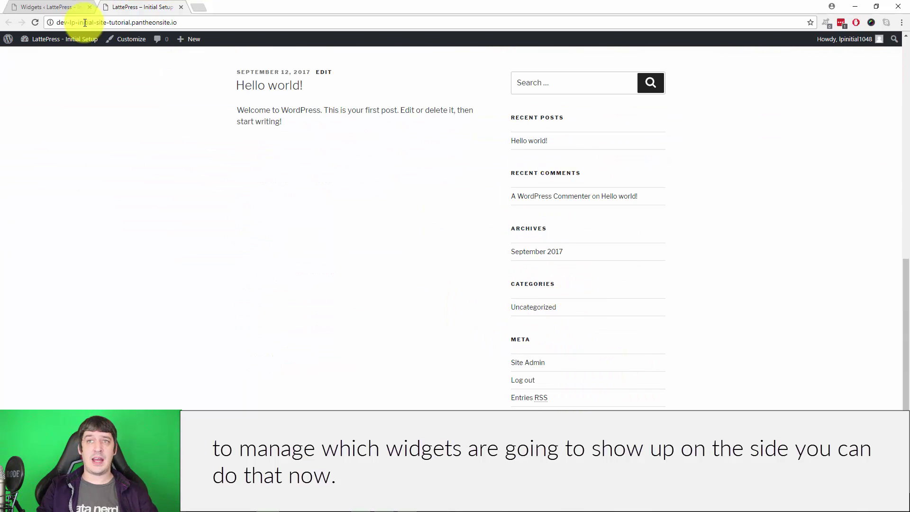
{"action": "left_click", "coordinate": [58, 2]}
{"action": "left_click_drag", "start_coordinate": [512, 267], "coordinate": [306, 248]}
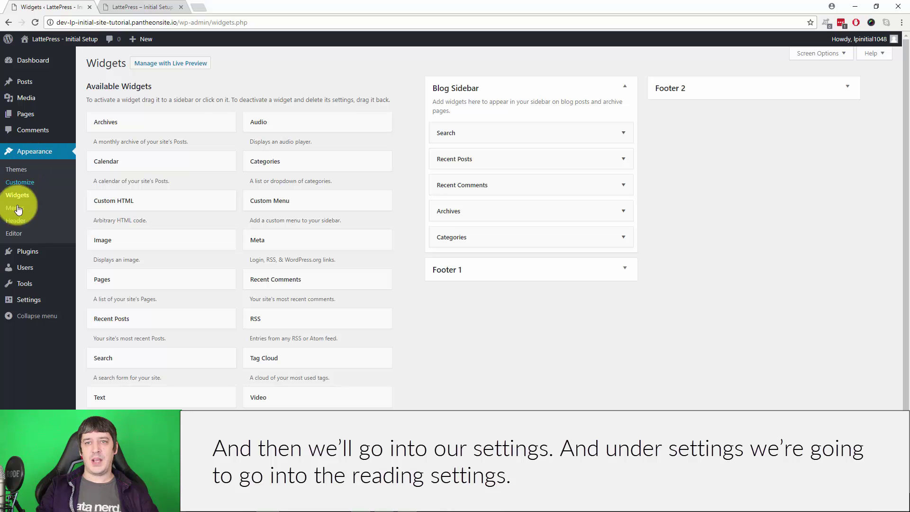
Step: Set the reading settings to a static front page using Home, with Blog as the posts page, and save the changes
{"action": "left_click", "coordinate": [29, 304]}
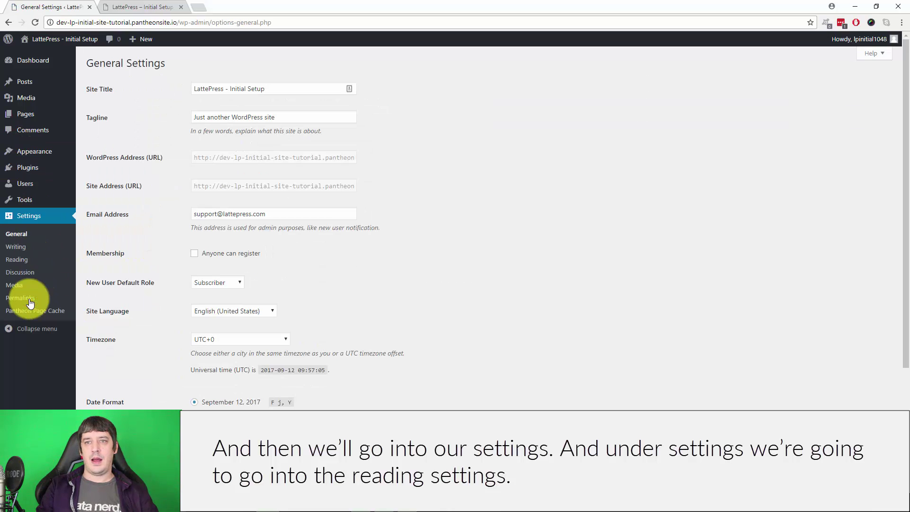
{"action": "left_click", "coordinate": [18, 261]}
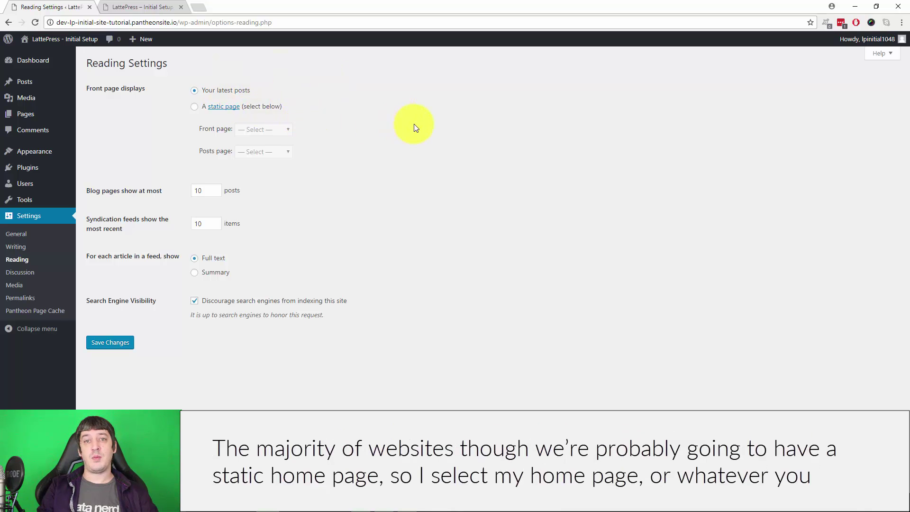
{"action": "left_click", "coordinate": [193, 107]}
{"action": "left_click", "coordinate": [276, 130]}
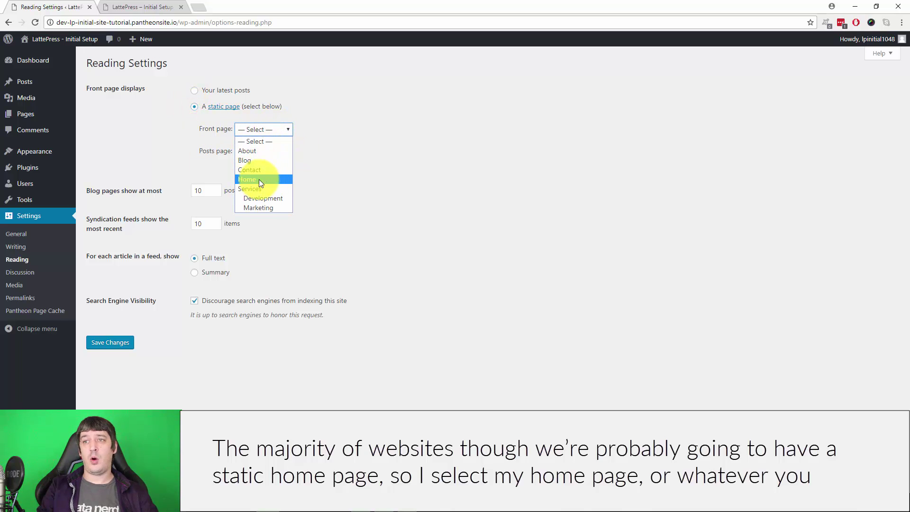
{"action": "left_click", "coordinate": [259, 179]}
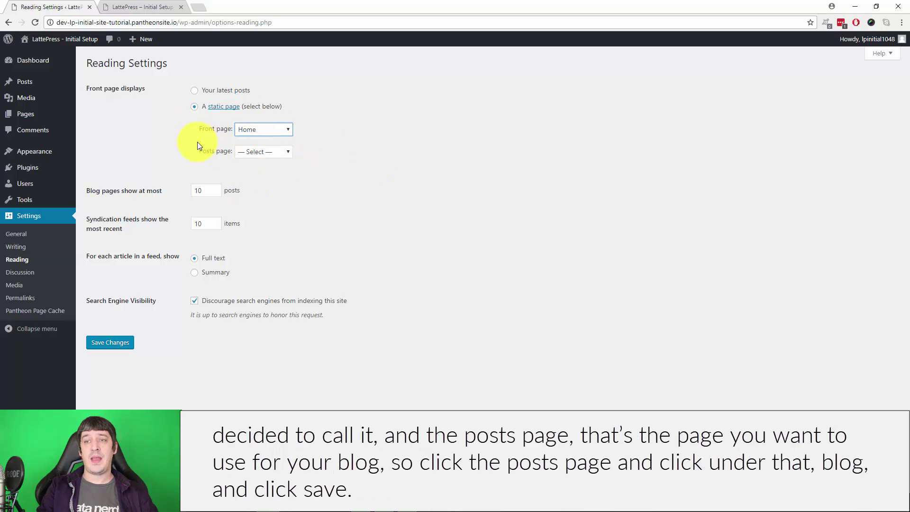
{"action": "left_click", "coordinate": [268, 155]}
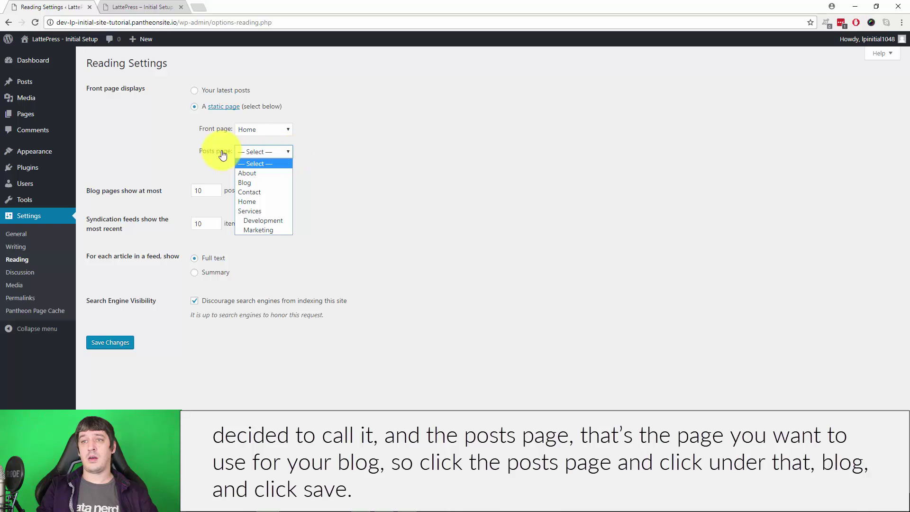
{"action": "left_click", "coordinate": [271, 183]}
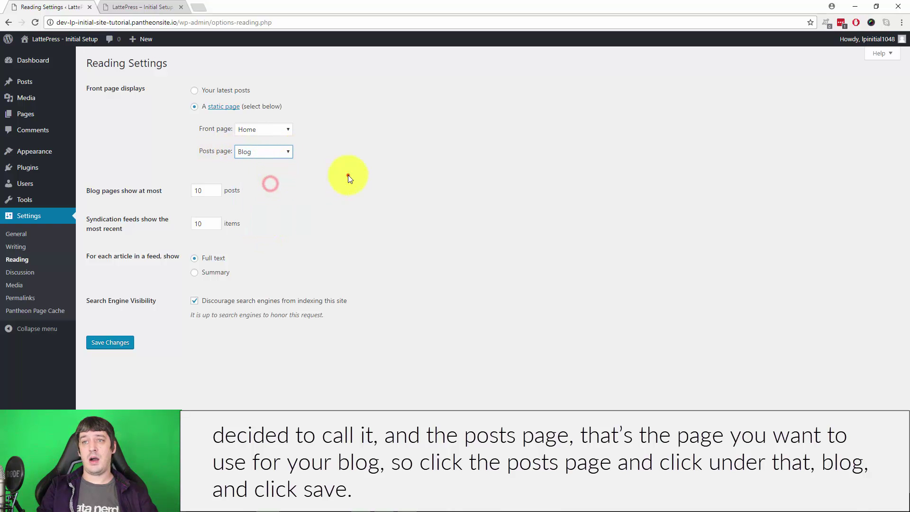
{"action": "left_click", "coordinate": [111, 342]}
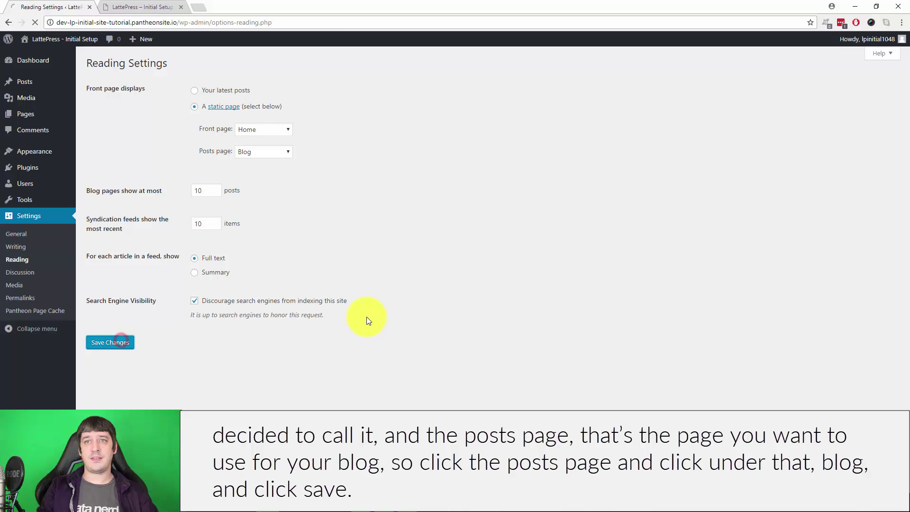
Step: Reload the live site and examine the navigation menu, its Services dropdown and the Blog page
{"action": "left_click", "coordinate": [144, 8]}
{"action": "scroll", "coordinate": [136, 172], "scroll_direction": "up", "scroll_amount": 6}
{"action": "right_click", "coordinate": [127, 4]}
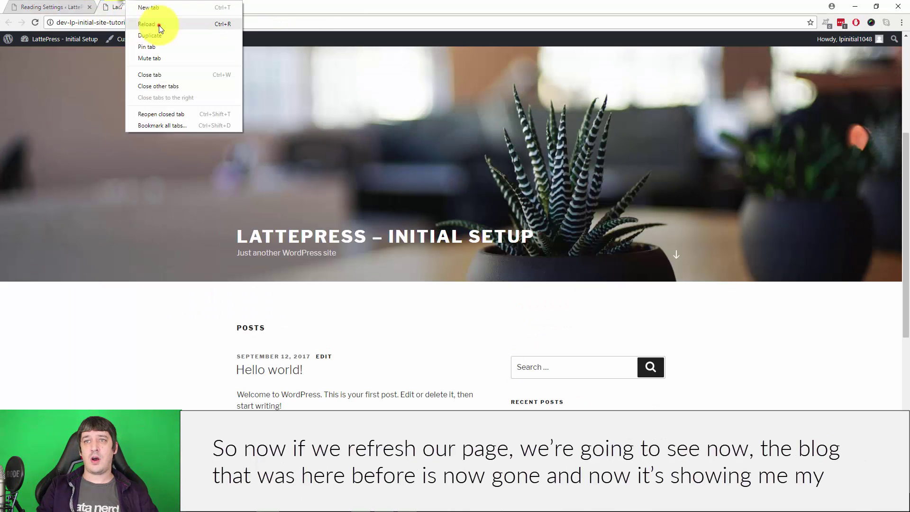
{"action": "left_click", "coordinate": [155, 24]}
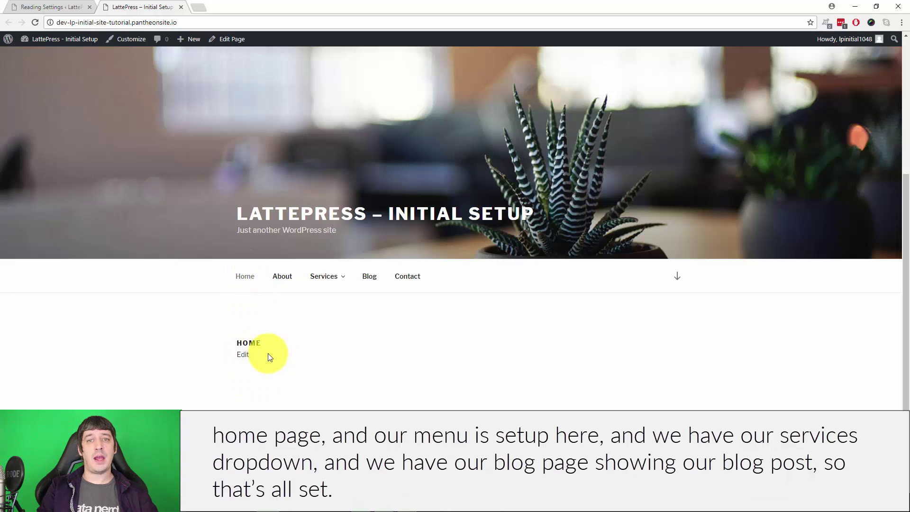
{"action": "mouse_move", "coordinate": [326, 277]}
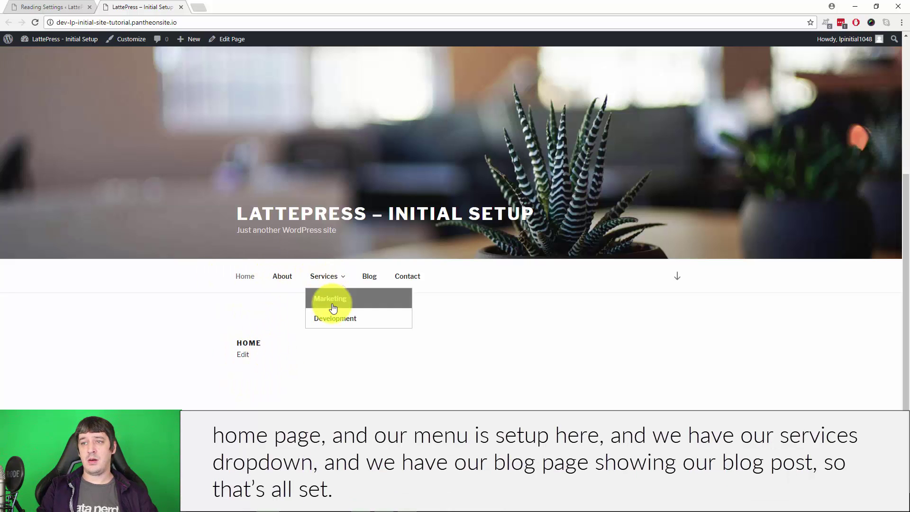
{"action": "left_click", "coordinate": [369, 276]}
{"action": "scroll", "coordinate": [503, 269], "scroll_direction": "down", "scroll_amount": 1}
{"action": "scroll", "coordinate": [503, 268], "scroll_direction": "down", "scroll_amount": 1}
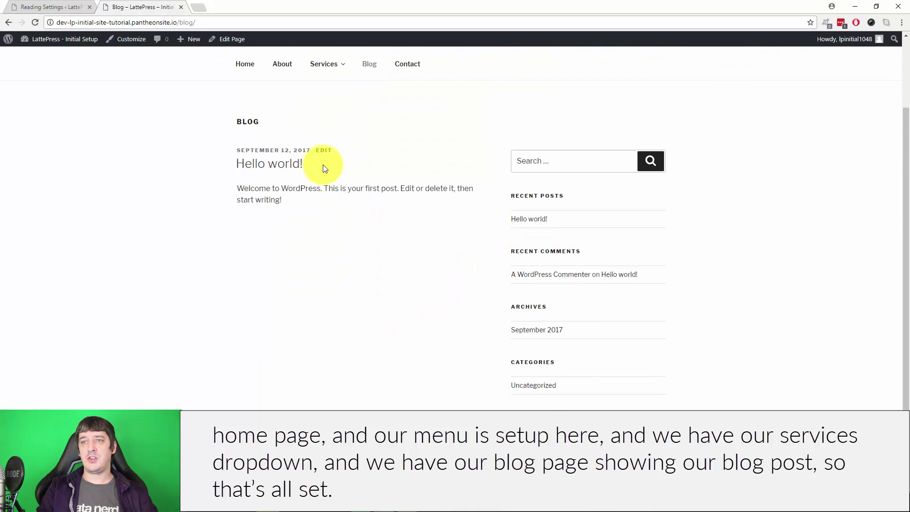
{"action": "scroll", "coordinate": [590, 295], "scroll_direction": "up", "scroll_amount": 2}
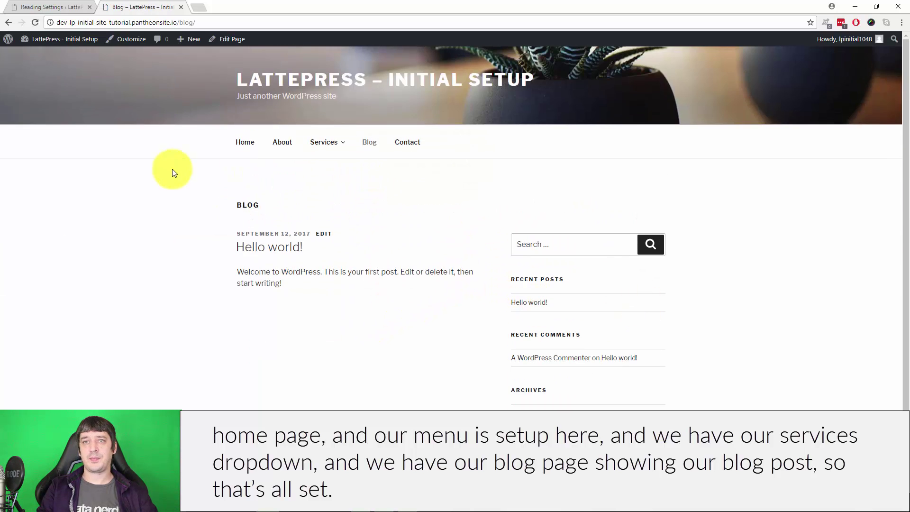
{"action": "mouse_move", "coordinate": [398, 184]}
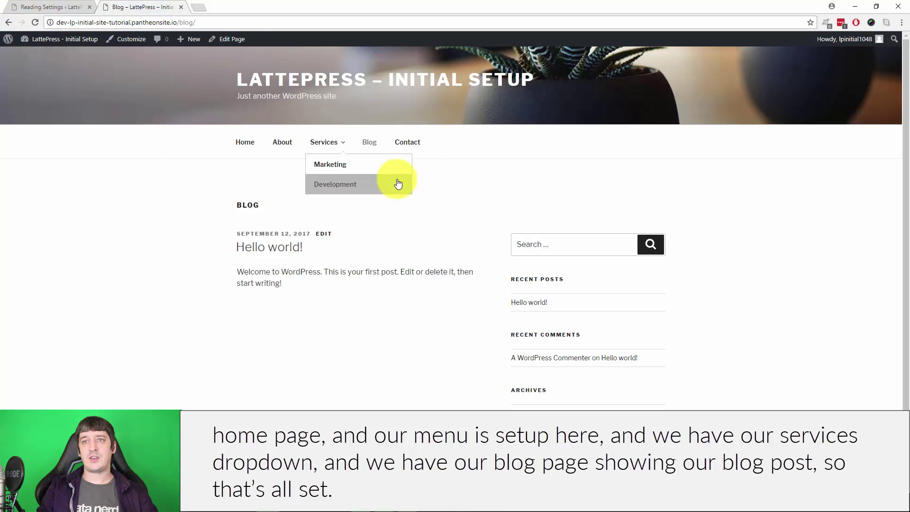
Step: In the permalink settings, set the custom structure to /%category%/%postname%/ by replacing the year tag and removing the month and day tags
{"action": "left_click", "coordinate": [53, 7]}
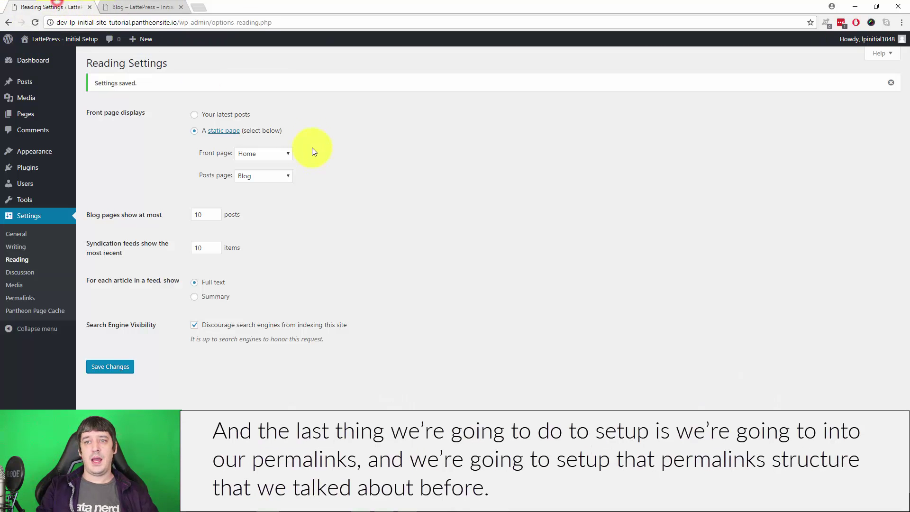
{"action": "left_click", "coordinate": [20, 298]}
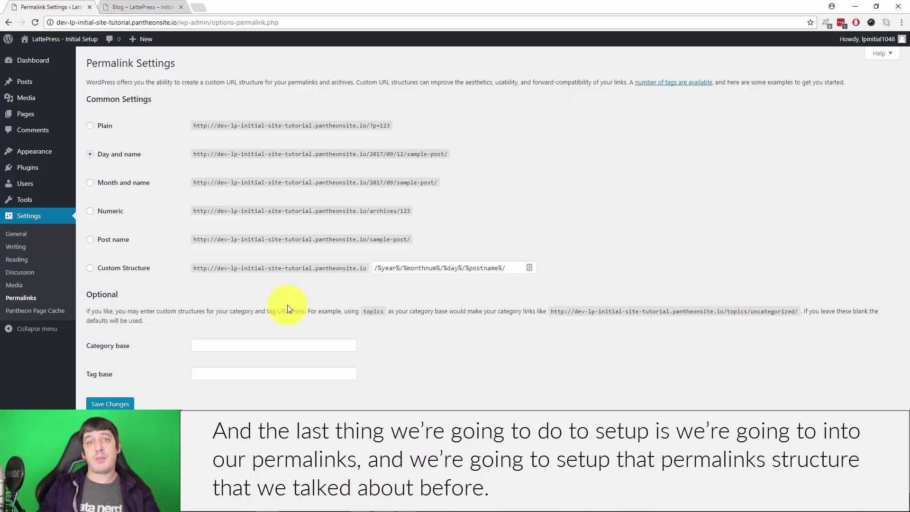
{"action": "double_click", "coordinate": [385, 268]}
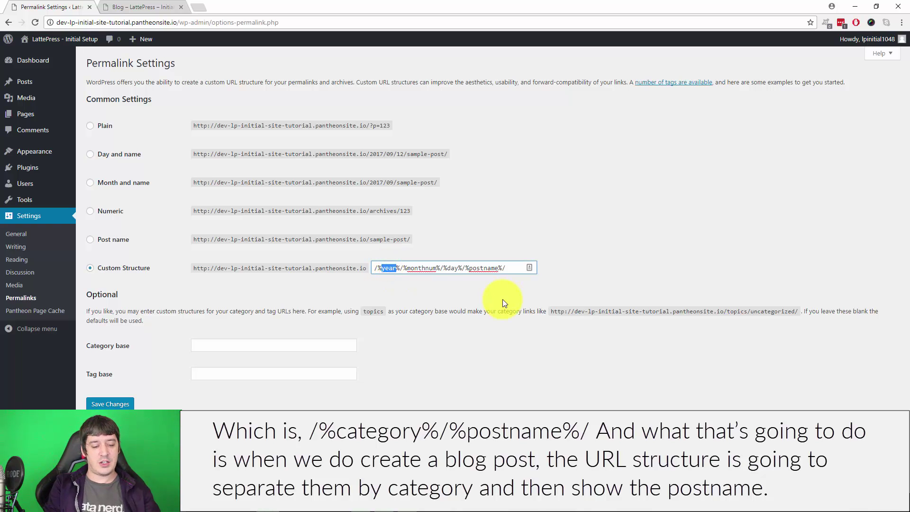
{"action": "type", "text": "category"}
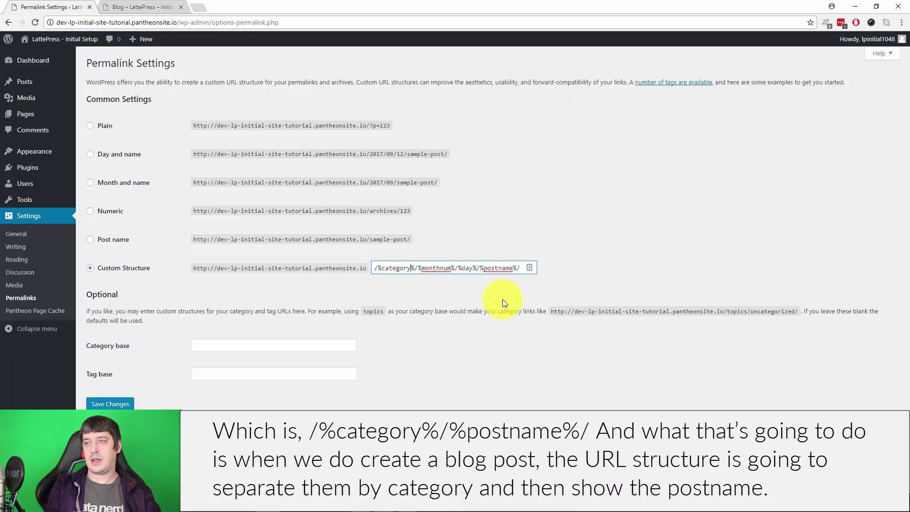
{"action": "left_click", "coordinate": [476, 266]}
{"action": "key", "text": "BackSpace"}
{"action": "key", "text": "BackSpace"}
{"action": "key", "text": "BackSpace"}
{"action": "key", "text": "BackSpace"}
{"action": "key", "text": "BackSpace"}
{"action": "key", "text": "BackSpace"}
{"action": "key", "text": "BackSpace"}
{"action": "key", "text": "BackSpace"}
{"action": "key", "text": "BackSpace"}
{"action": "key", "text": "BackSpace"}
{"action": "key", "text": "BackSpace"}
{"action": "key", "text": "BackSpace"}
{"action": "key", "text": "BackSpace"}
{"action": "key", "text": "BackSpace"}
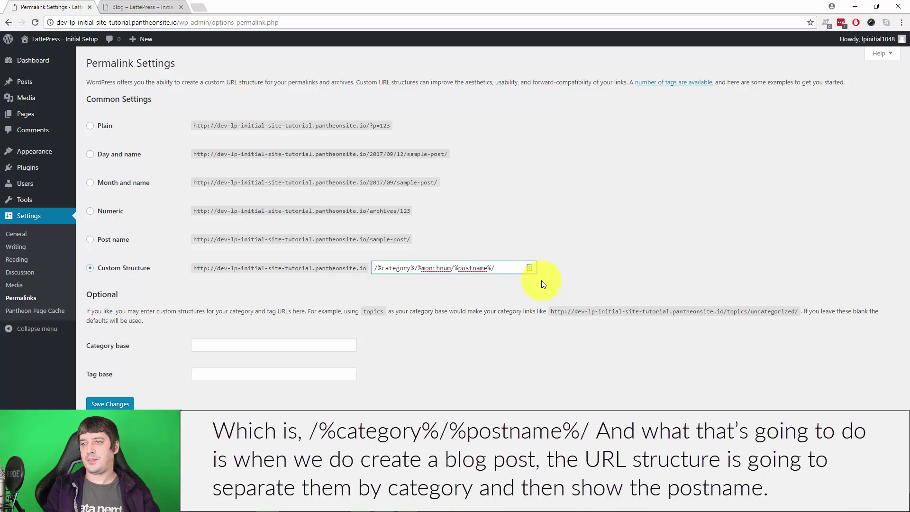
{"action": "key", "text": "BackSpace"}
{"action": "key", "text": "BackSpace"}
{"action": "key", "text": "BackSpace"}
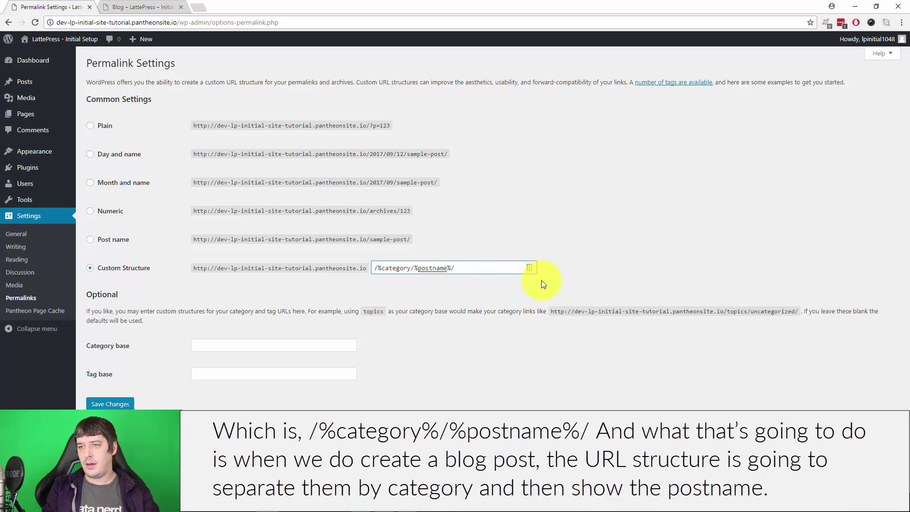
{"action": "type", "text": "%"}
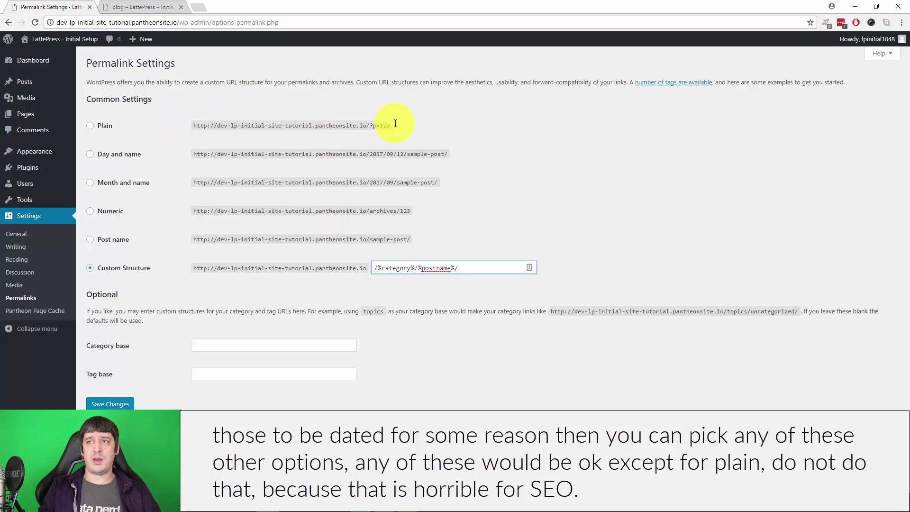
Step: Examine the Plain option's ID-based URL ending and the category and postname tags in the custom structure
{"action": "left_click_drag", "start_coordinate": [366, 125], "coordinate": [430, 128]}
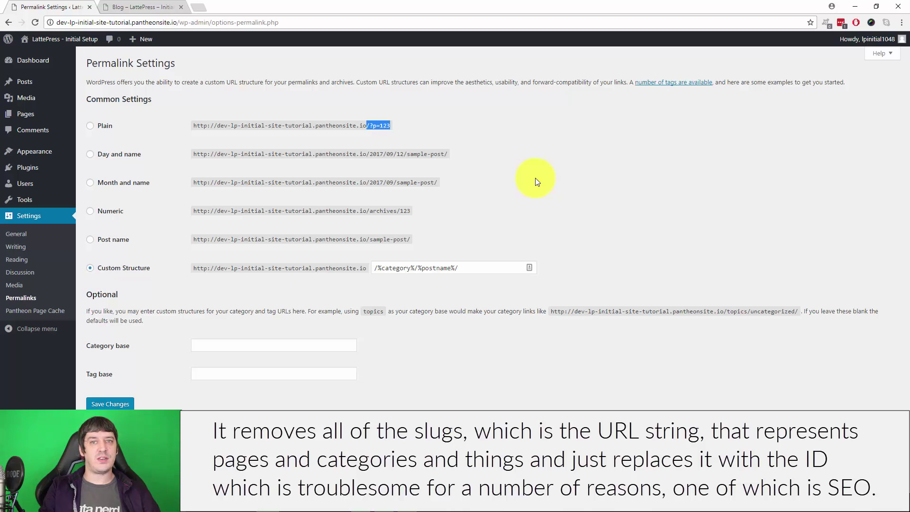
{"action": "left_click", "coordinate": [559, 154]}
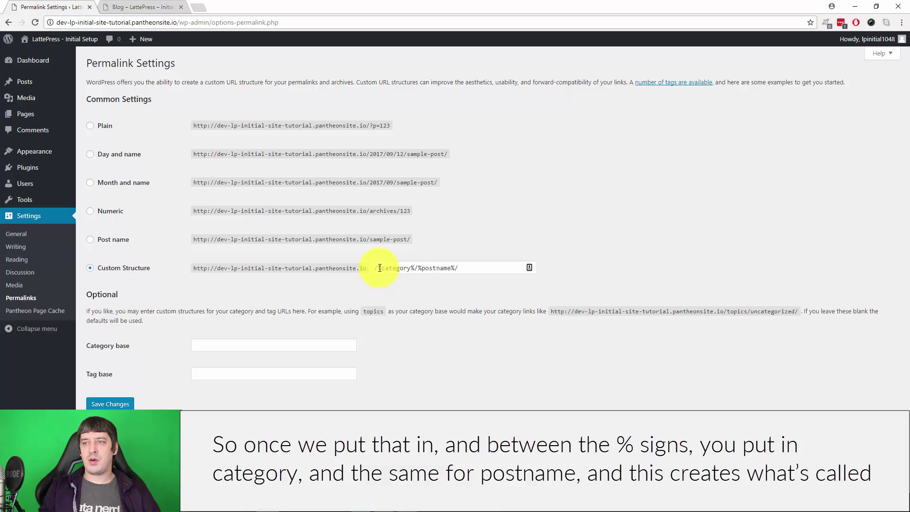
{"action": "left_click_drag", "start_coordinate": [379, 268], "coordinate": [474, 270]}
{"action": "left_click", "coordinate": [474, 269]}
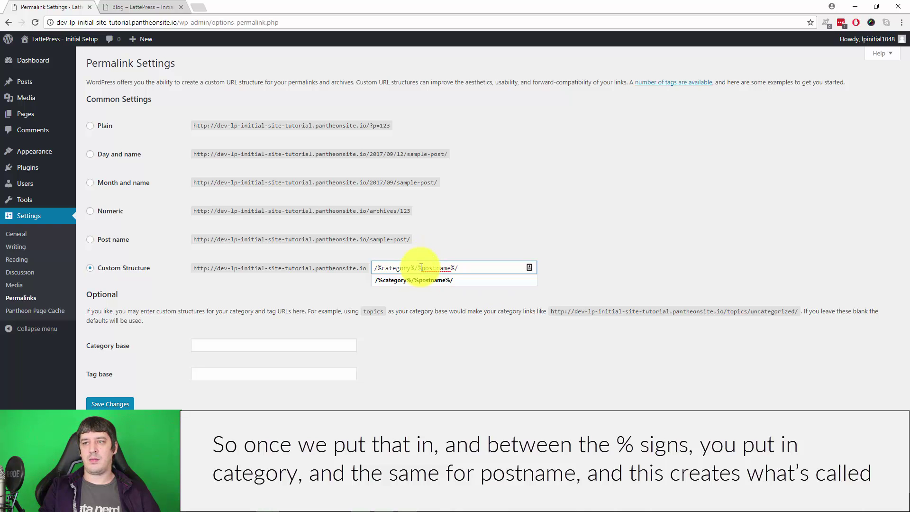
{"action": "left_click", "coordinate": [645, 258]}
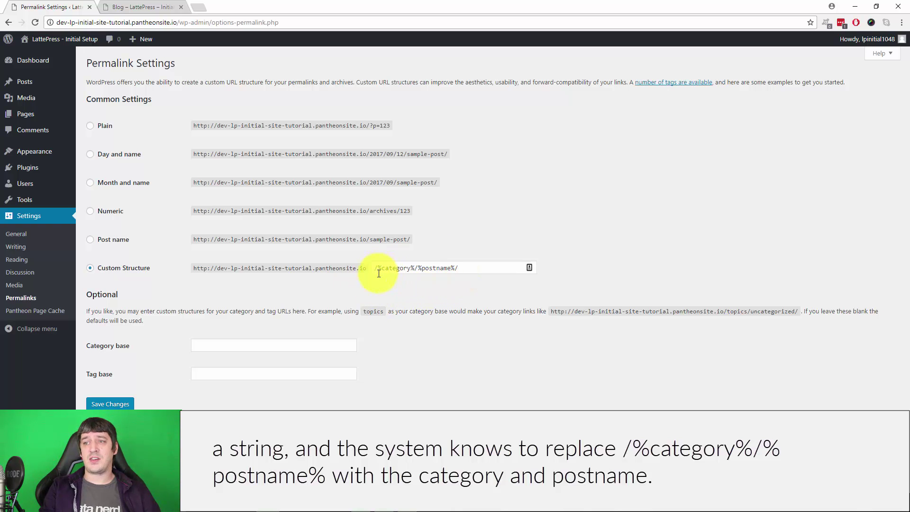
{"action": "left_click_drag", "start_coordinate": [377, 268], "coordinate": [399, 269]}
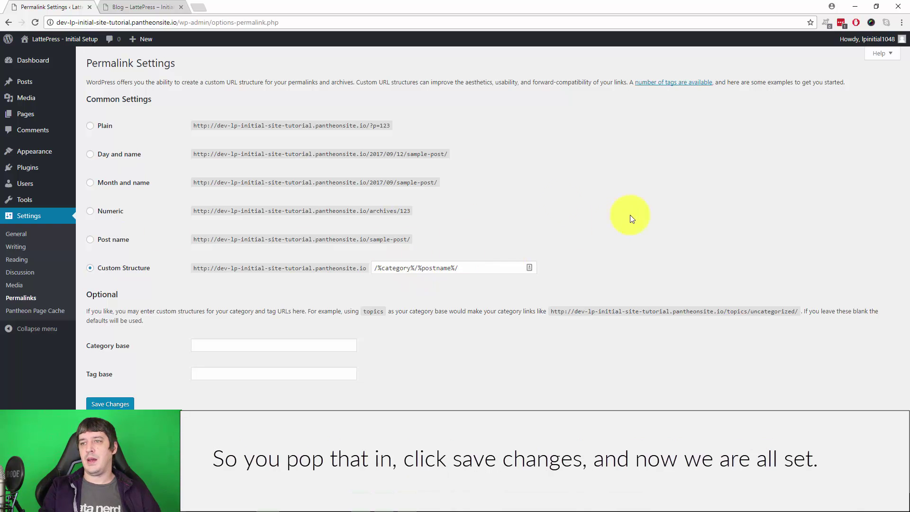
Step: Save the permalink structure and reload the Blog page on the live site
{"action": "left_click", "coordinate": [110, 404]}
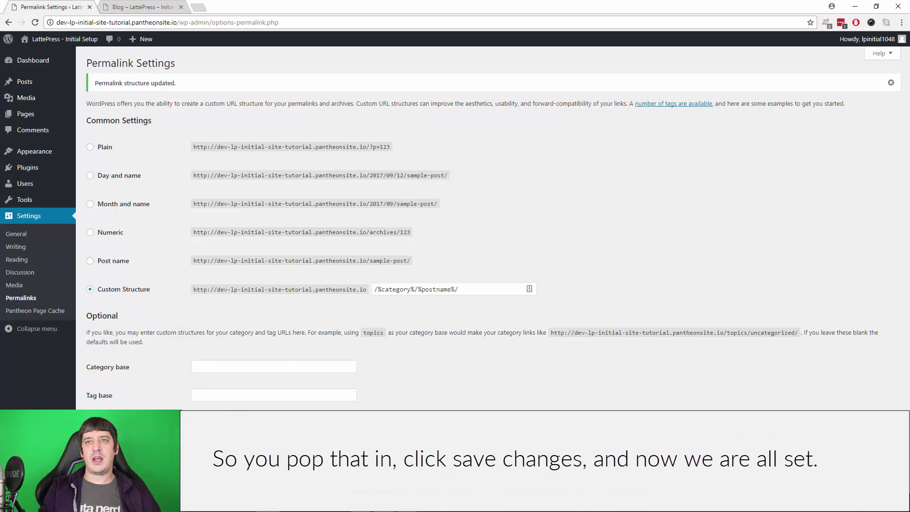
{"action": "left_click", "coordinate": [122, 7]}
{"action": "right_click", "coordinate": [125, 7]}
{"action": "left_click", "coordinate": [140, 24]}
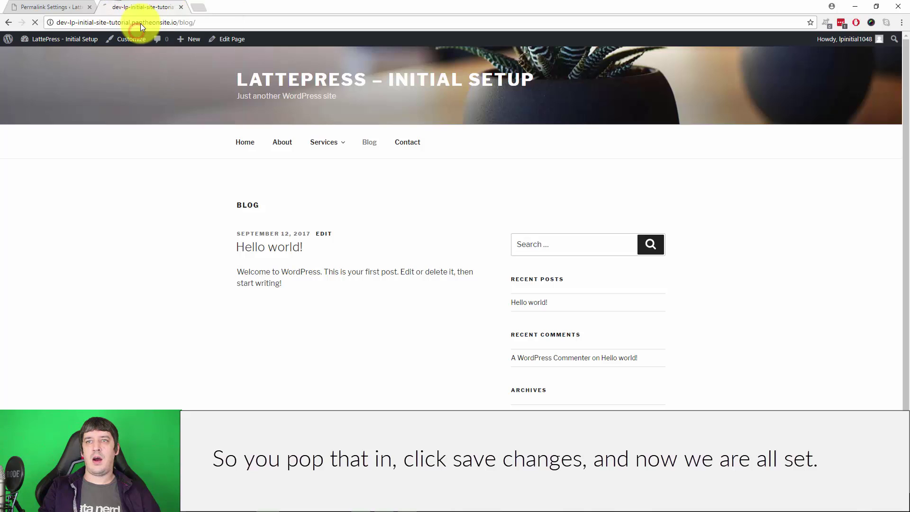